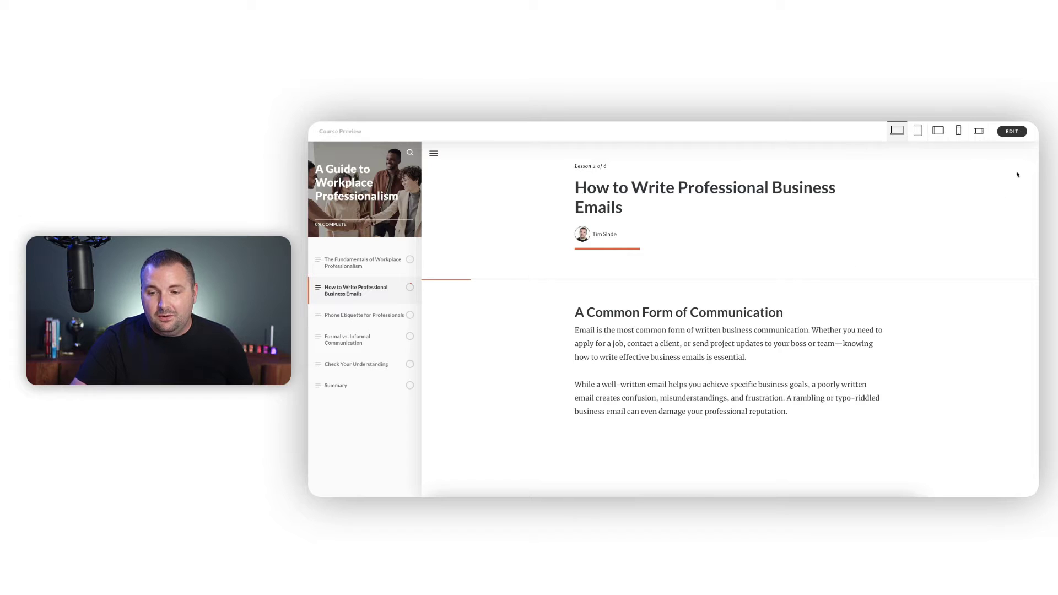
# - Leave the course preview and open the selection of standard themes for the course
pyautogui.click(1012, 133)
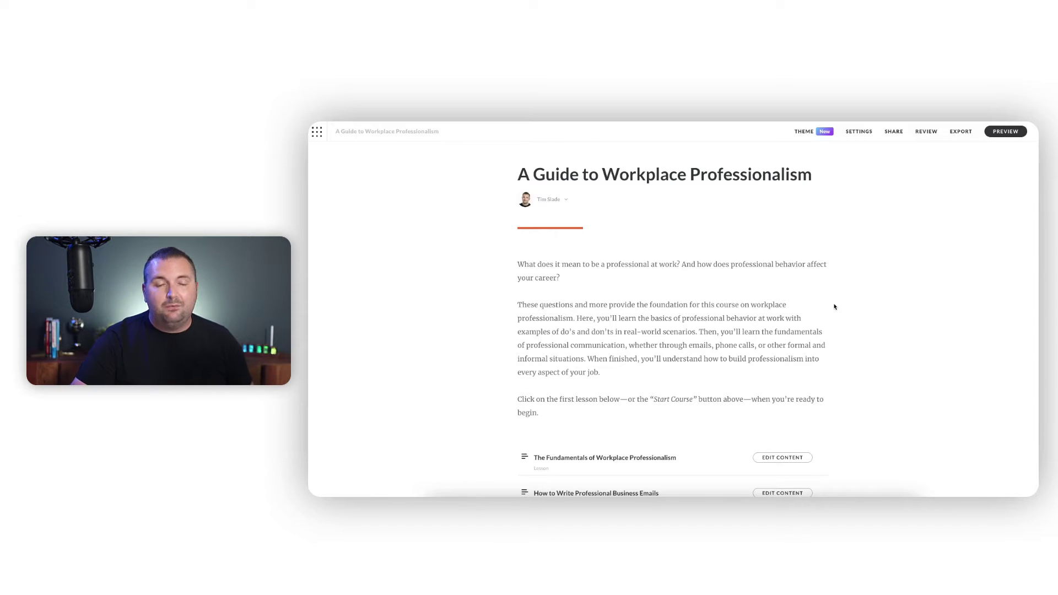
pyautogui.click(805, 132)
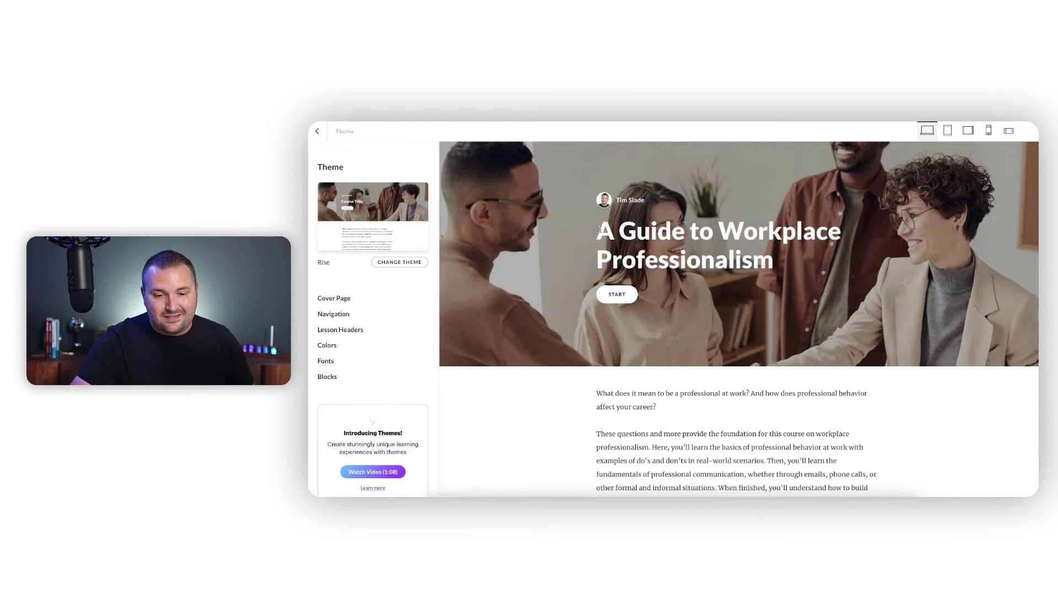
pyautogui.click(397, 264)
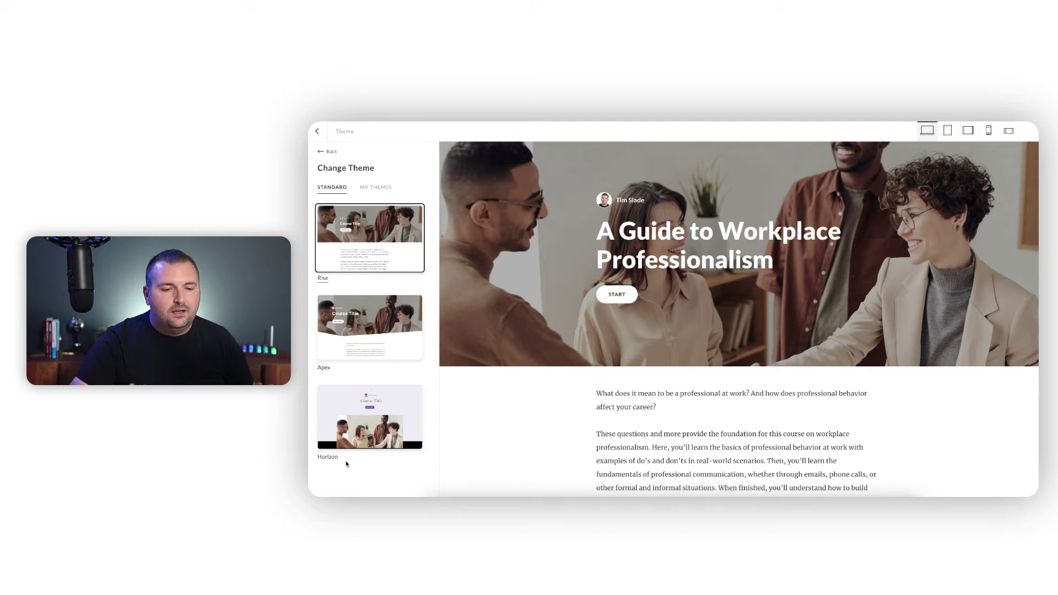
# - Try out the Apex and Horizon themes and look through the course cover page in Horizon
pyautogui.click(357, 358)
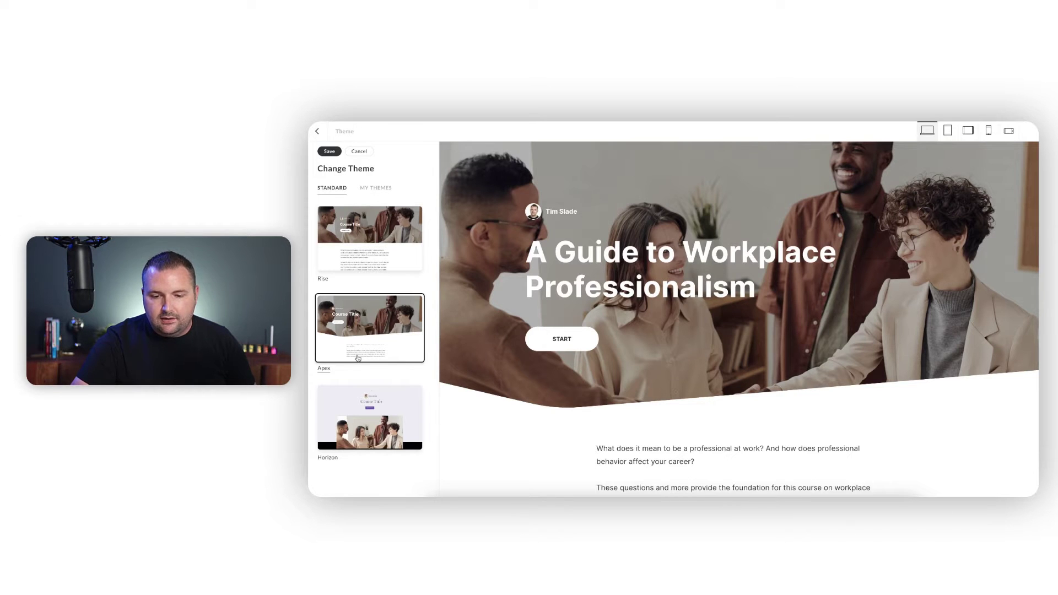
pyautogui.click(369, 417)
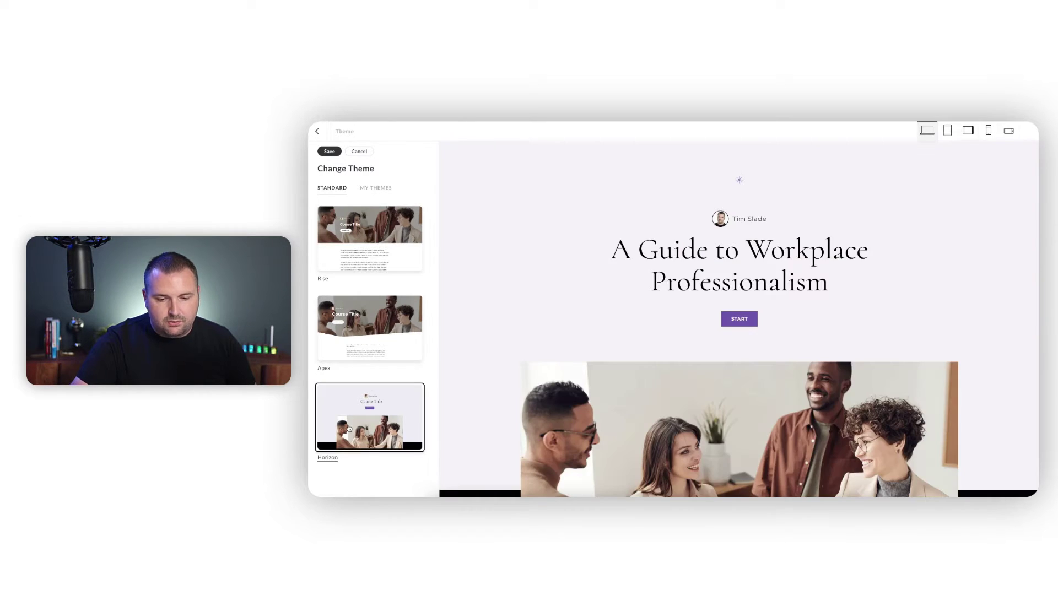
pyautogui.scroll(-3, 528, 378)
pyautogui.scroll(-5, 528, 377)
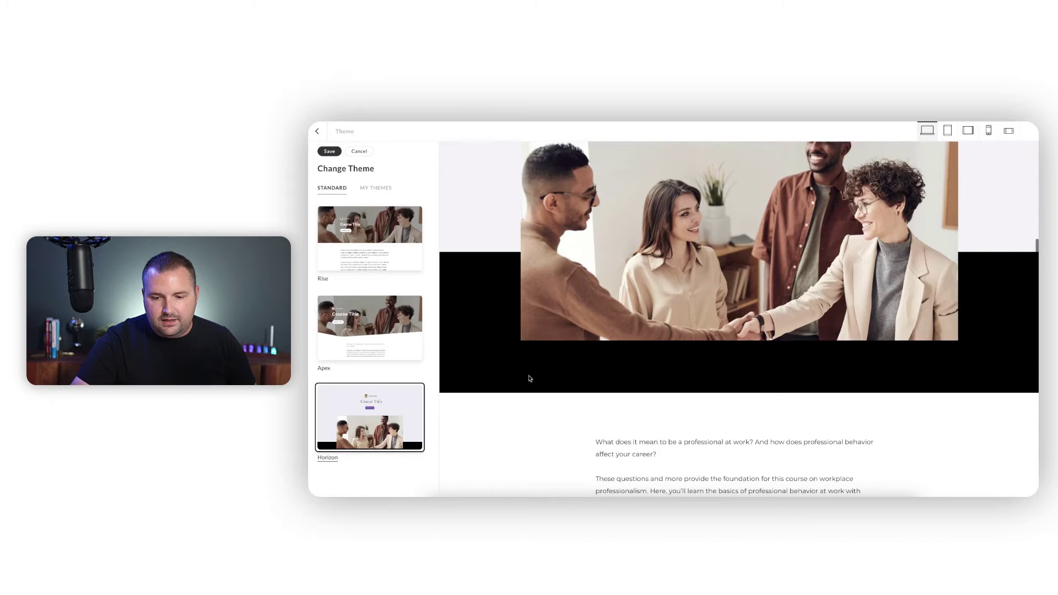
pyautogui.scroll(10, 528, 377)
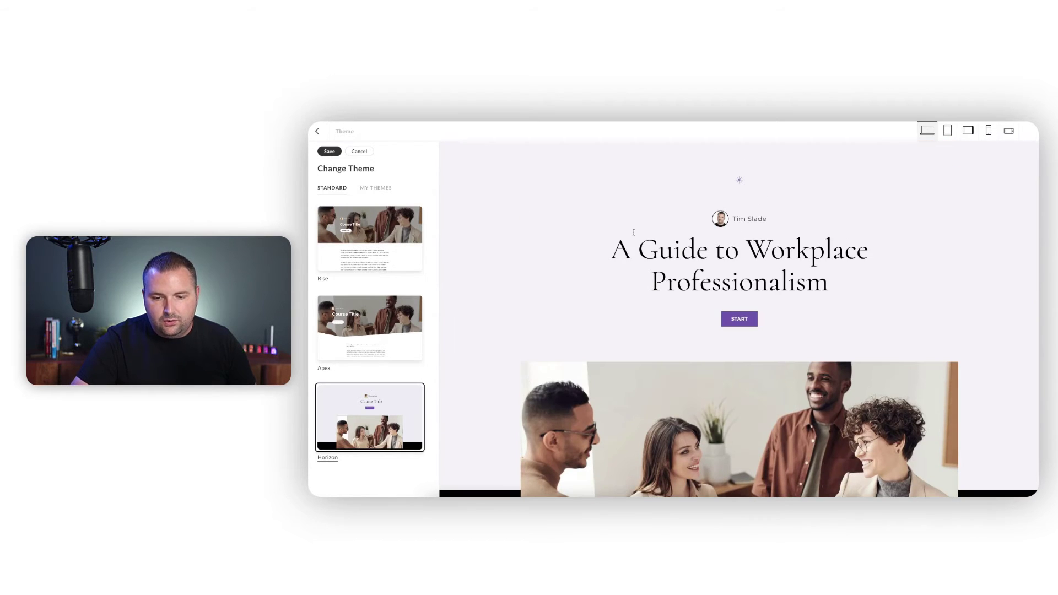
pyautogui.scroll(-3, 710, 291)
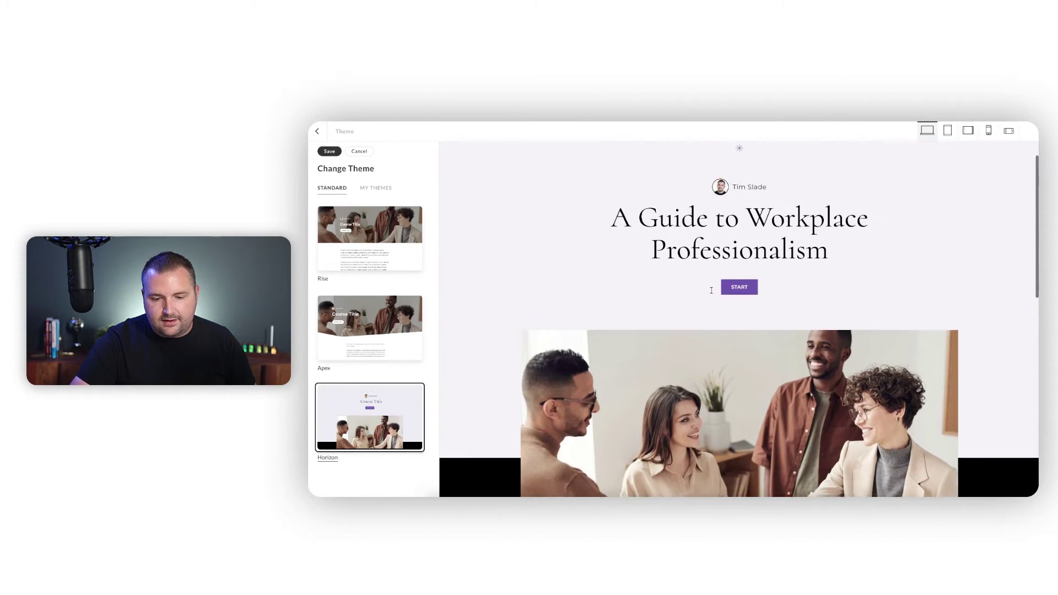
pyautogui.scroll(-3, 718, 286)
pyautogui.scroll(-4, 718, 285)
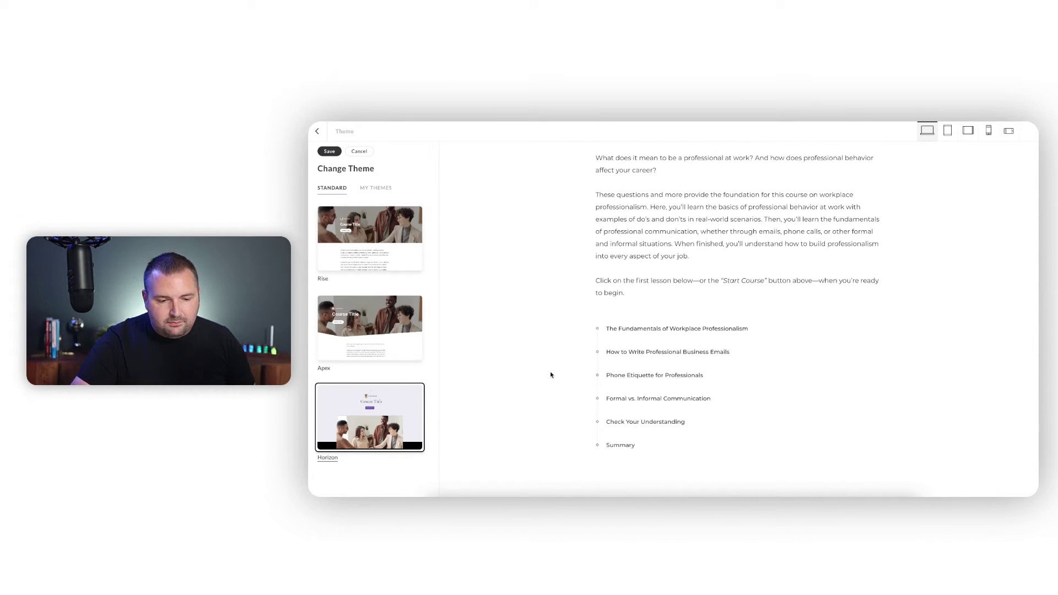
# - Select the Apex theme, review its cover page, and save and confirm the theme change
pyautogui.click(409, 337)
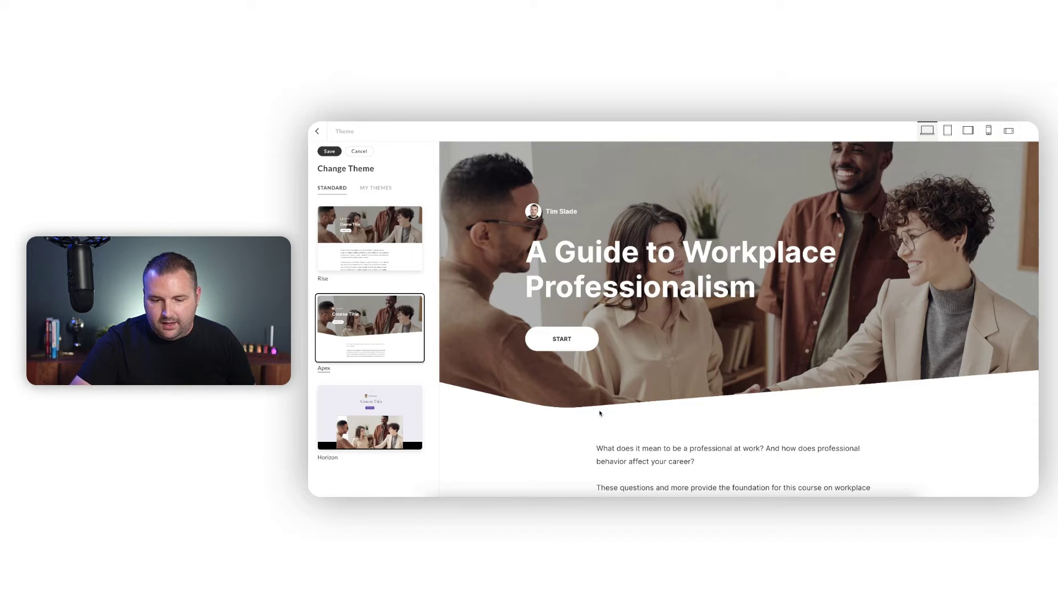
pyautogui.scroll(-5, 599, 413)
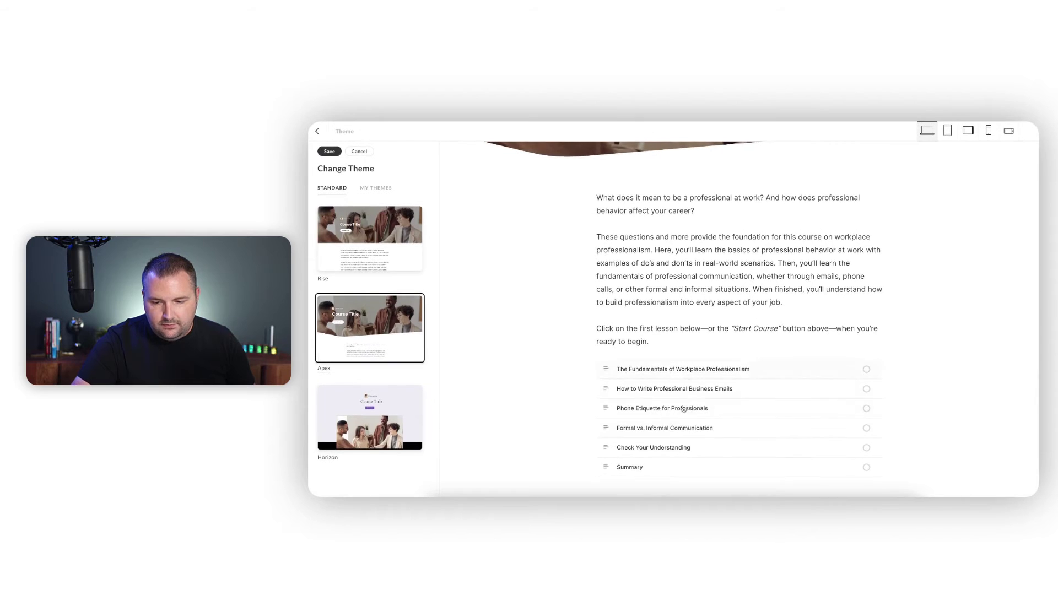
pyautogui.scroll(5, 683, 409)
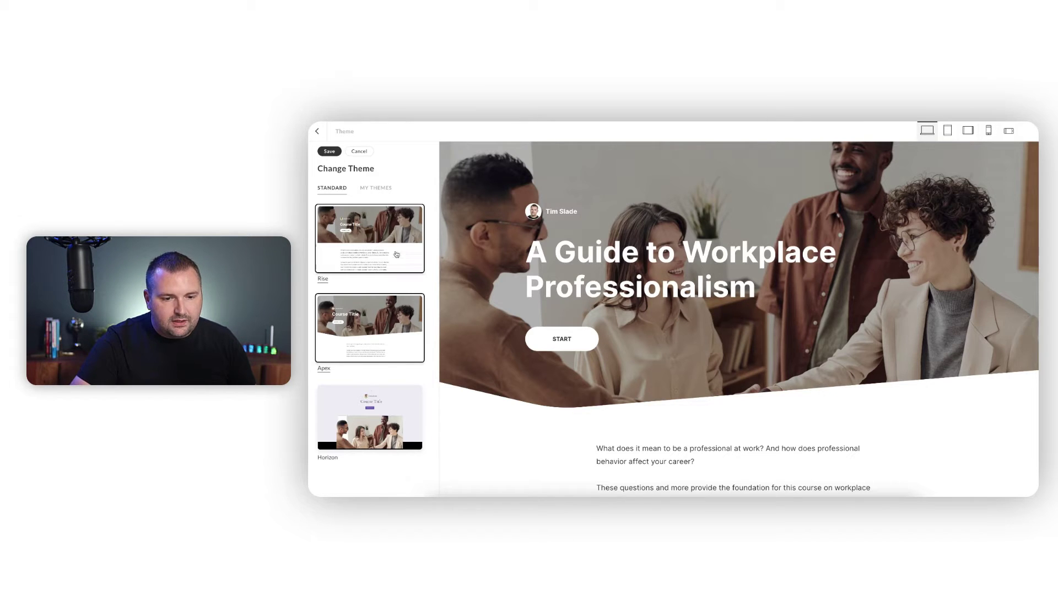
pyautogui.click(330, 152)
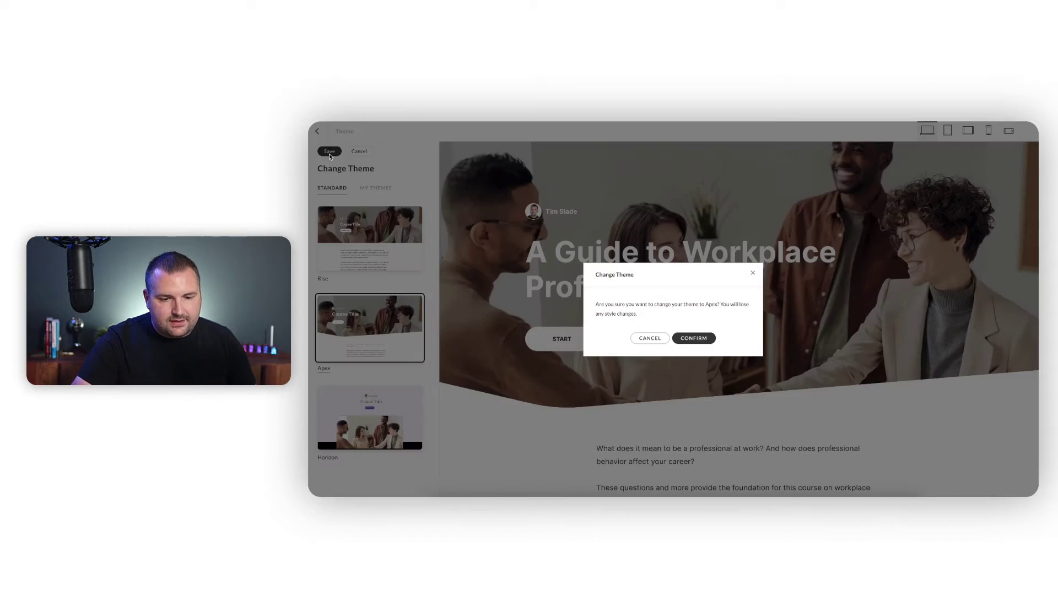
pyautogui.click(693, 339)
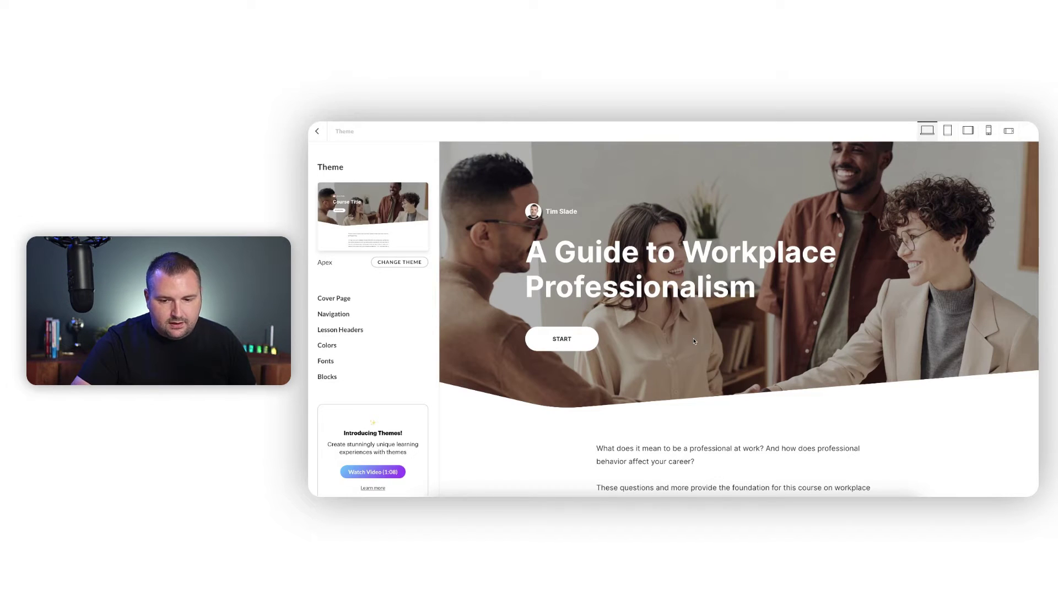
# - Open the cover page settings and preview the Centered, Centered overlay, Split left, Split right and Split left image layouts
pyautogui.click(339, 299)
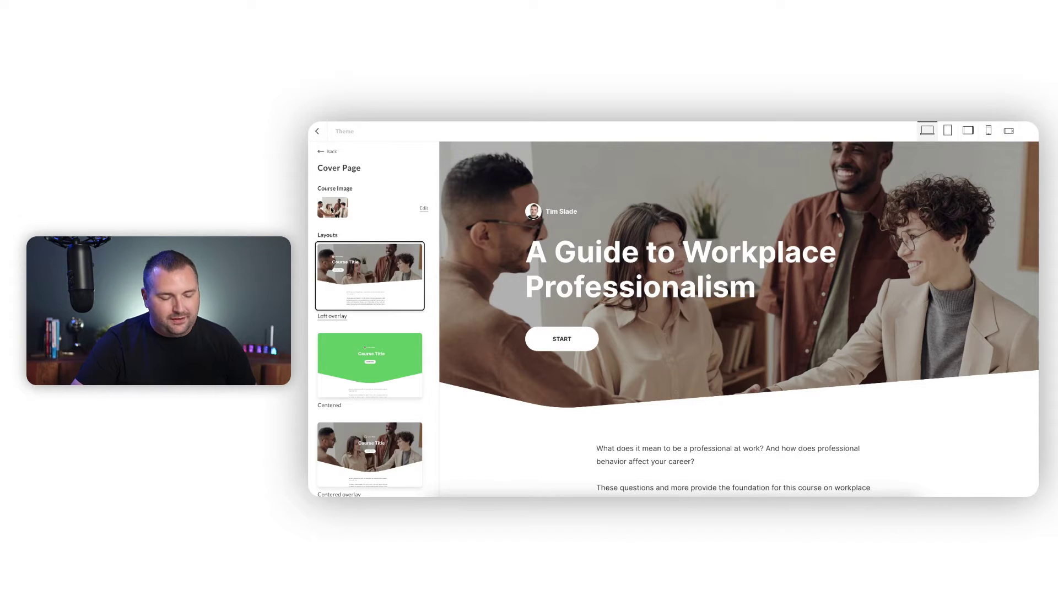
pyautogui.scroll(-1, 358, 275)
pyautogui.click(365, 321)
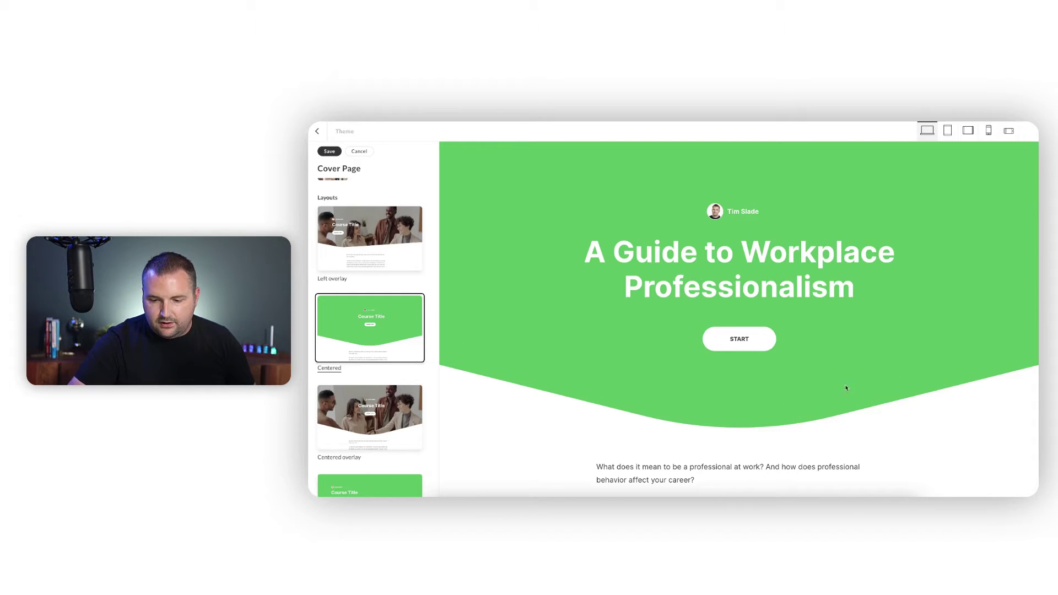
pyautogui.click(369, 417)
pyautogui.scroll(-3, 370, 411)
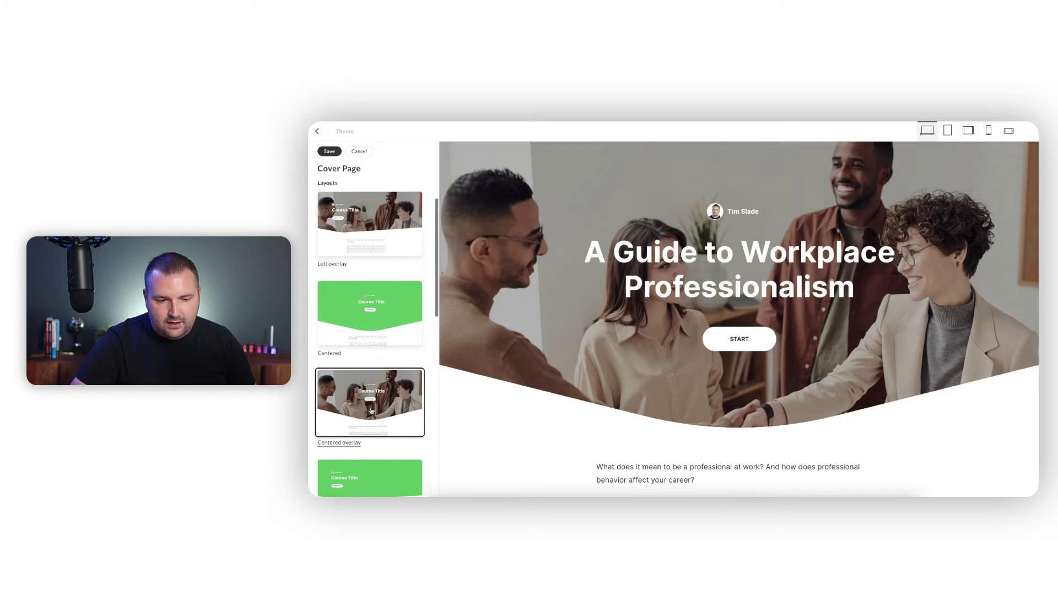
pyautogui.scroll(-3, 371, 410)
pyautogui.click(376, 389)
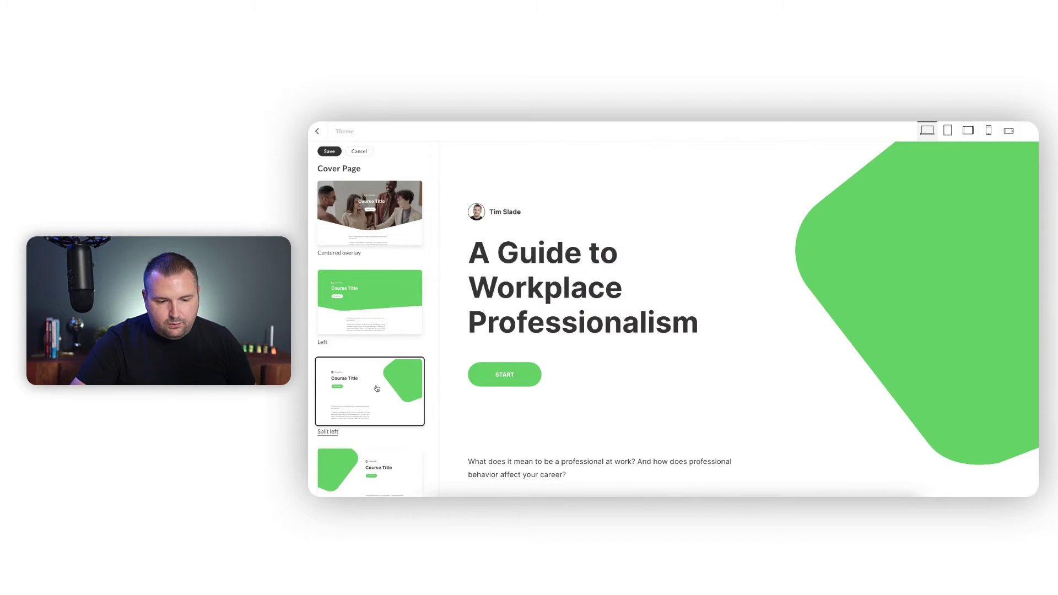
pyautogui.scroll(-3, 377, 388)
pyautogui.click(376, 390)
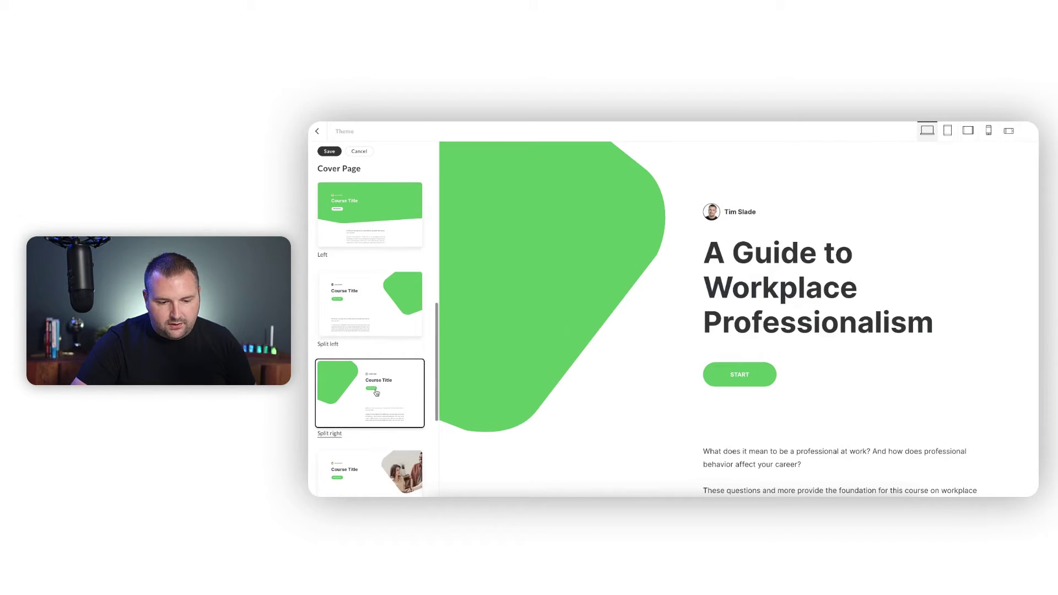
pyautogui.scroll(-3, 377, 391)
pyautogui.click(377, 368)
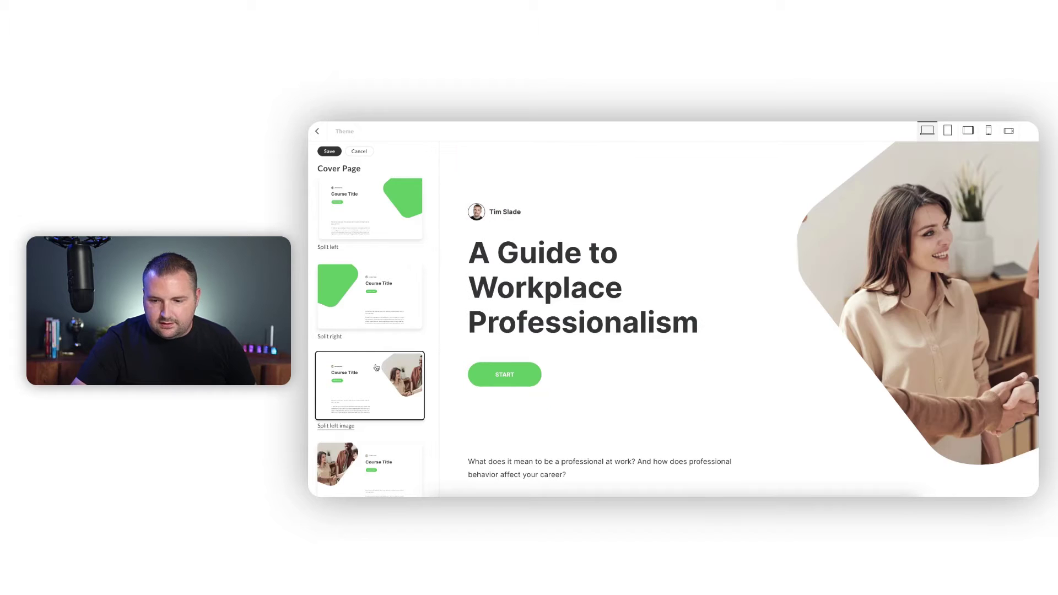
# - Apply the Split right image layout to the cover page, review the page, and save the change
pyautogui.scroll(-2, 363, 393)
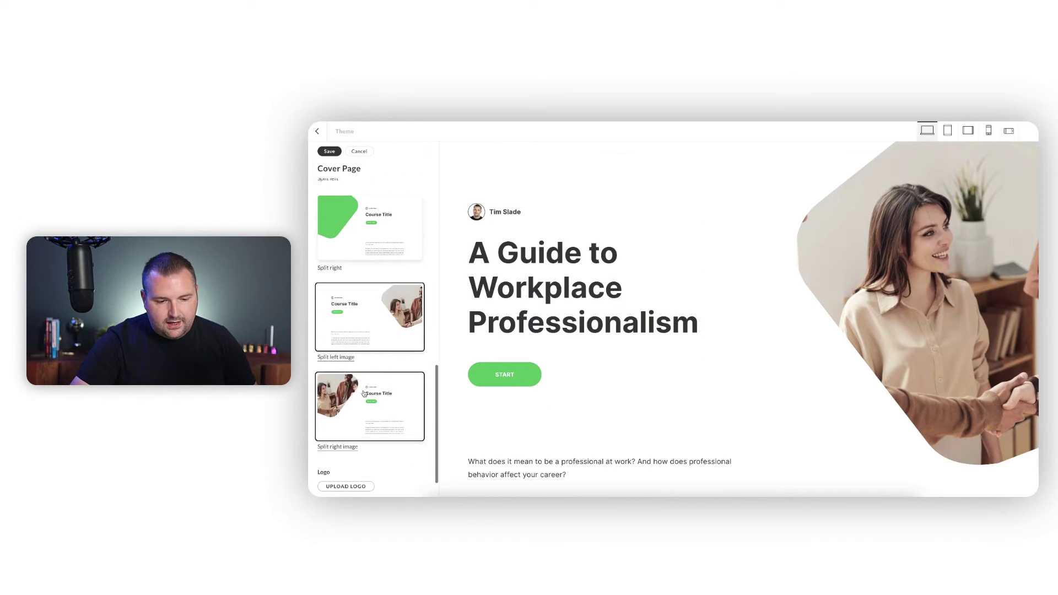
pyautogui.click(363, 393)
pyautogui.scroll(-1, 358, 399)
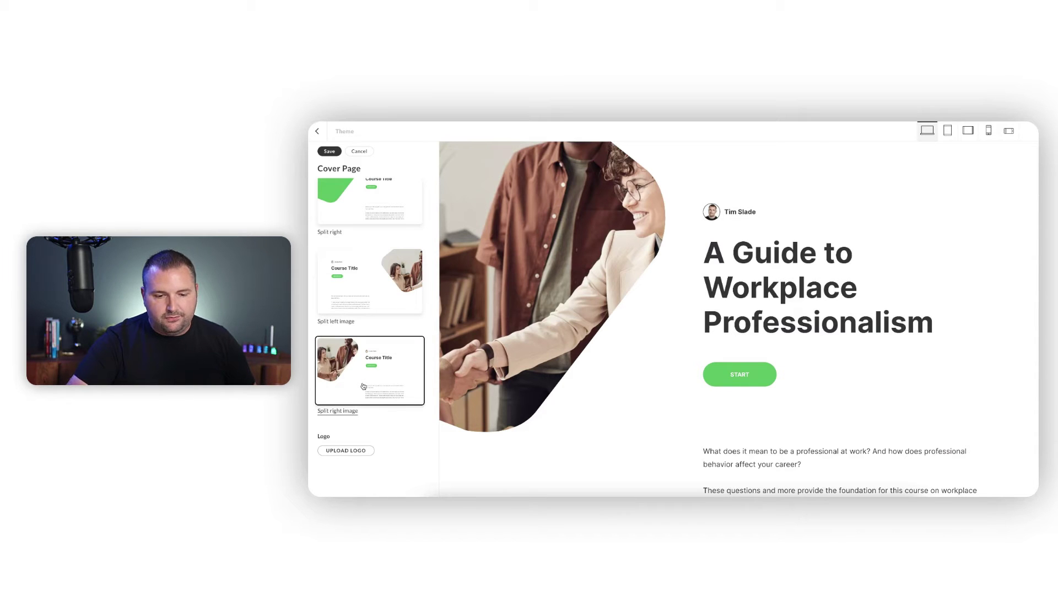
pyautogui.scroll(-5, 804, 331)
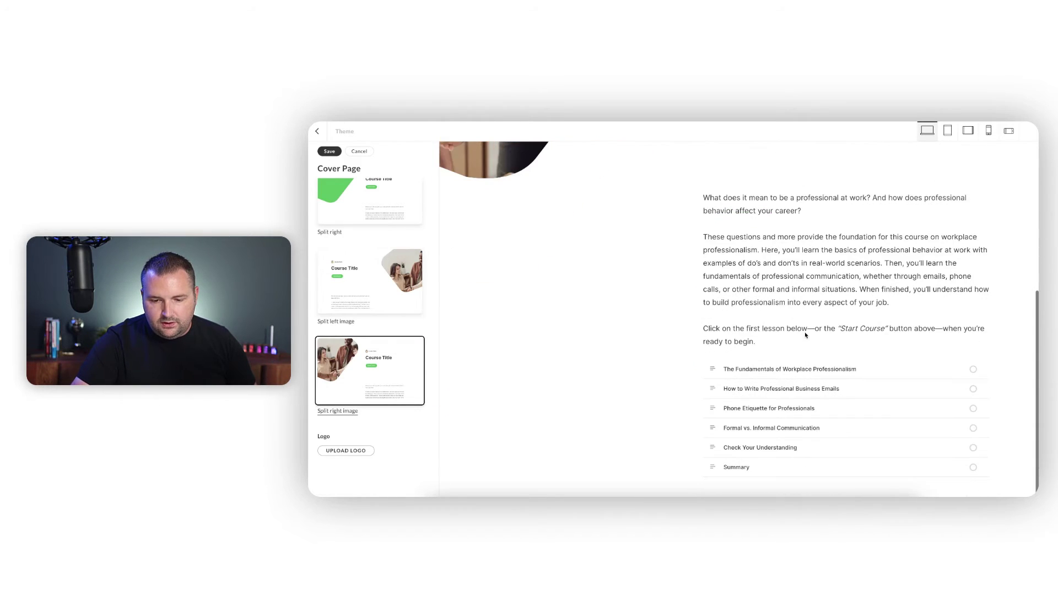
pyautogui.scroll(5, 804, 331)
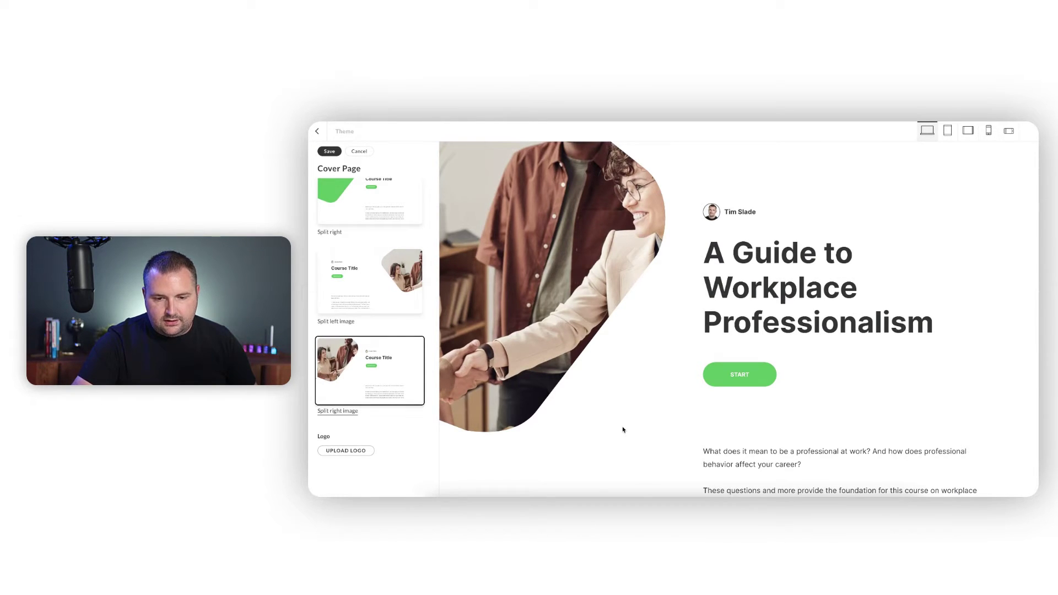
pyautogui.scroll(8, 380, 298)
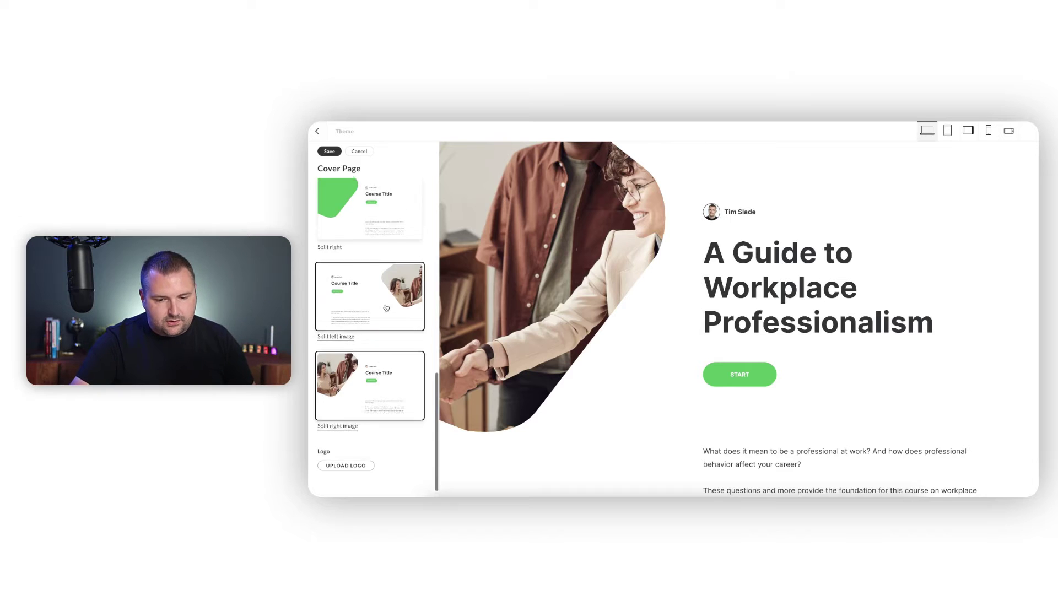
pyautogui.click(329, 153)
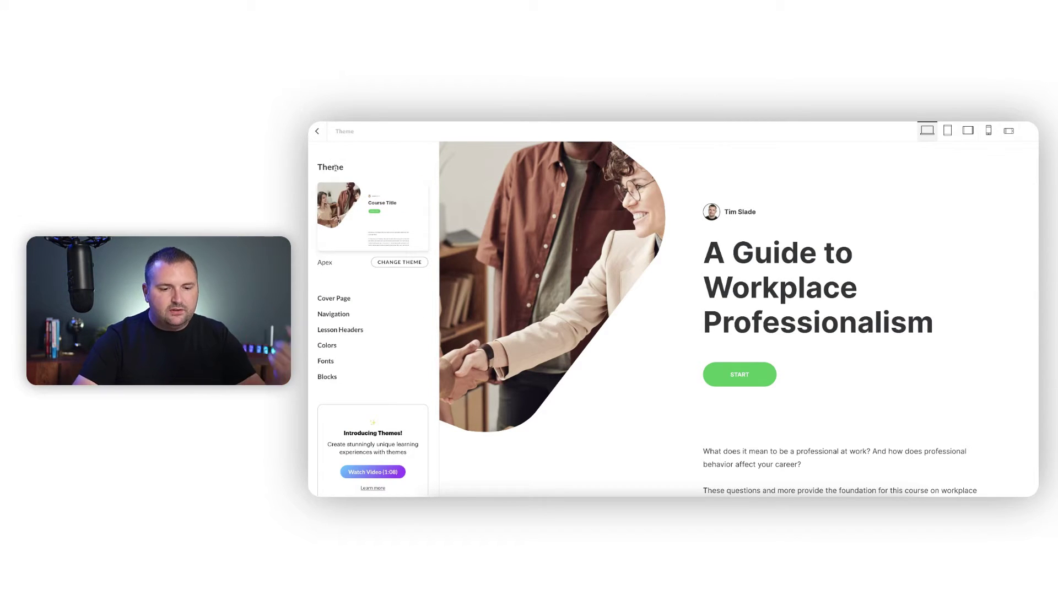
# - Set the course navigation type to Compact with the Light with image style and expand the lesson menu in the preview
pyautogui.click(333, 314)
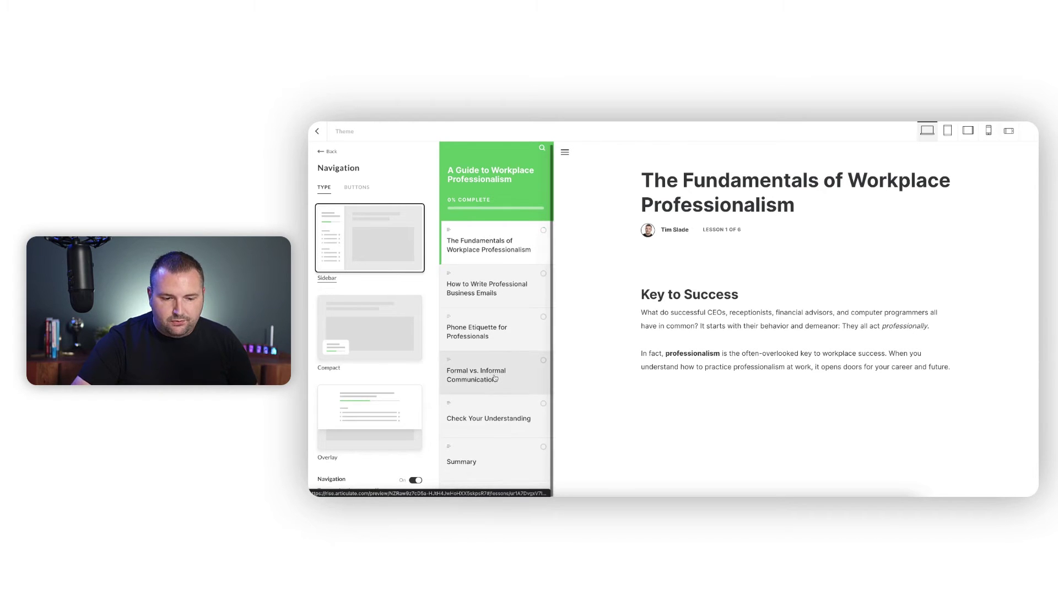
pyautogui.click(370, 330)
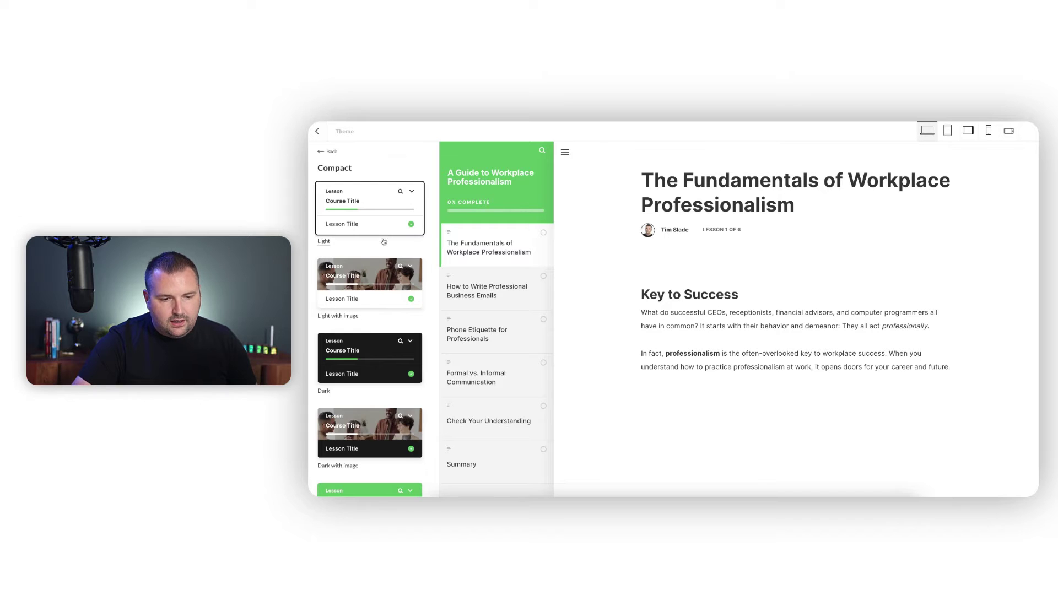
pyautogui.scroll(-1, 380, 330)
pyautogui.scroll(2, 379, 330)
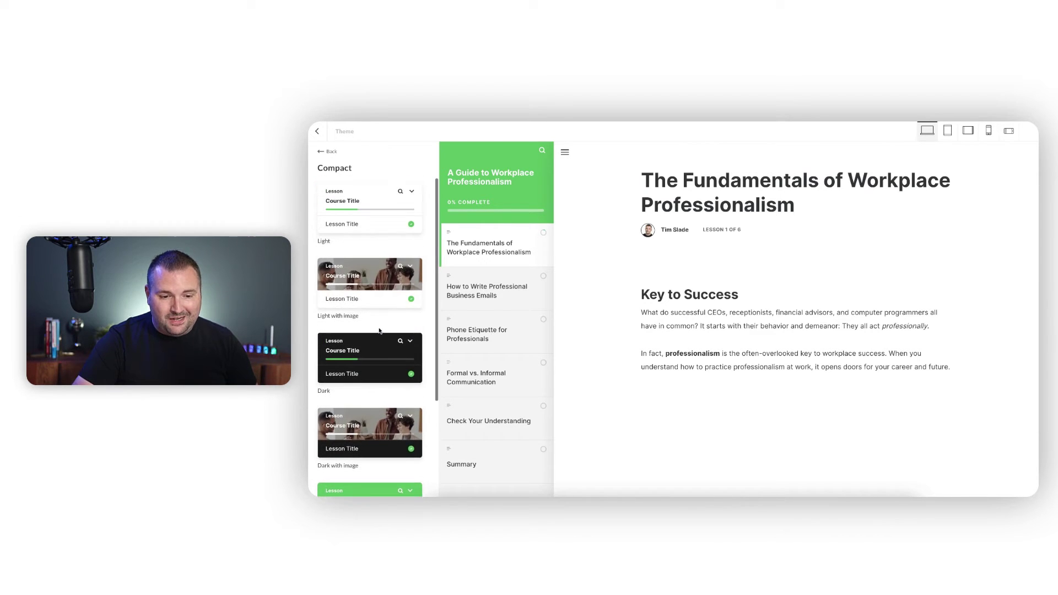
pyautogui.click(377, 266)
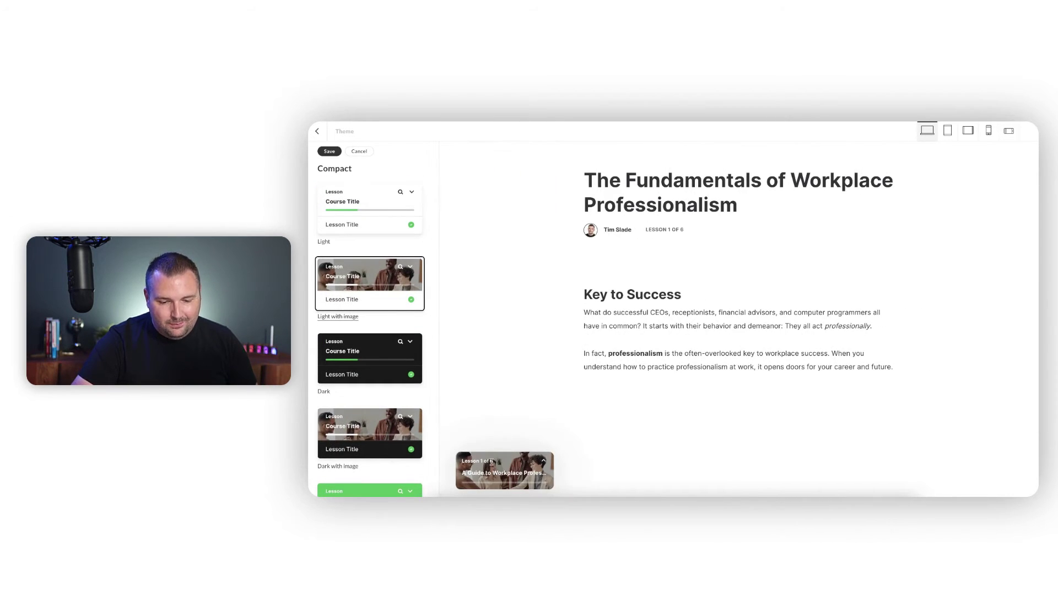
pyautogui.click(543, 463)
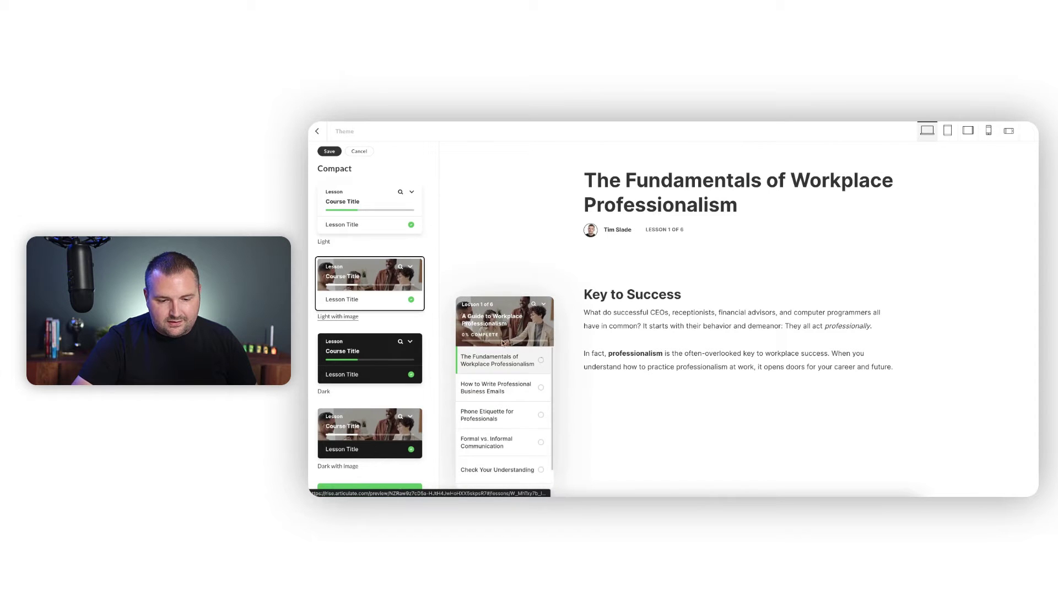
# - Preview the Dark, Dark with image and Accent light styles for the compact navigation and reselect Light with image
pyautogui.click(363, 345)
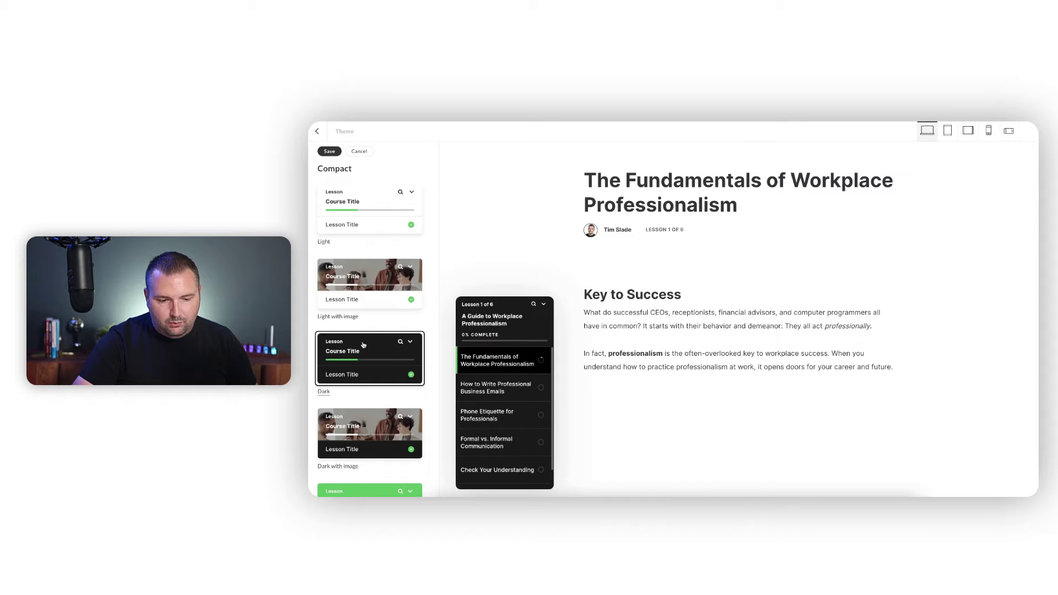
pyautogui.click(356, 427)
pyautogui.scroll(-2, 360, 424)
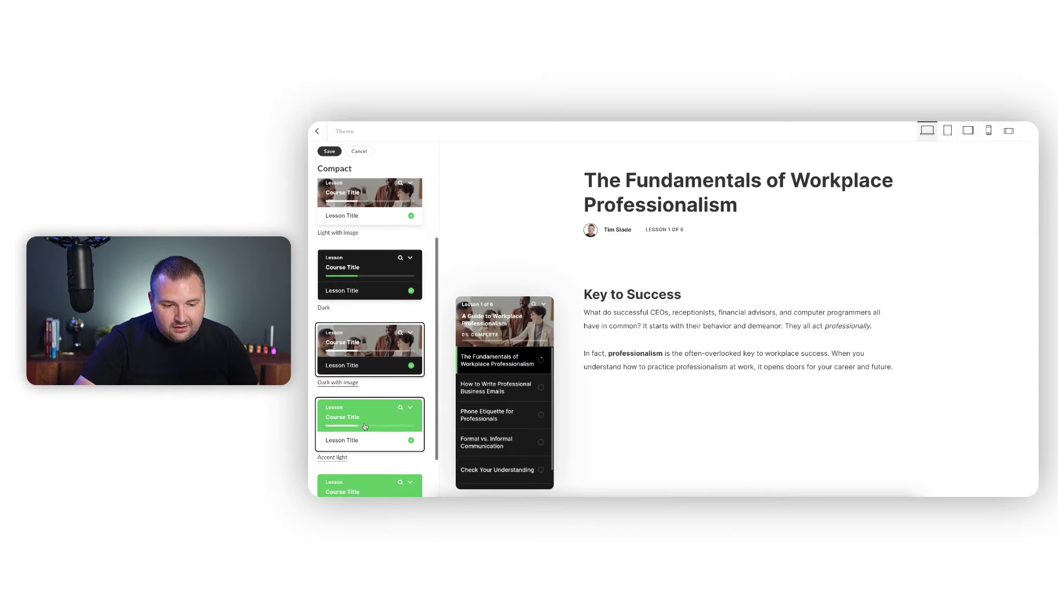
pyautogui.click(377, 415)
pyautogui.scroll(-1, 377, 415)
pyautogui.scroll(3, 377, 415)
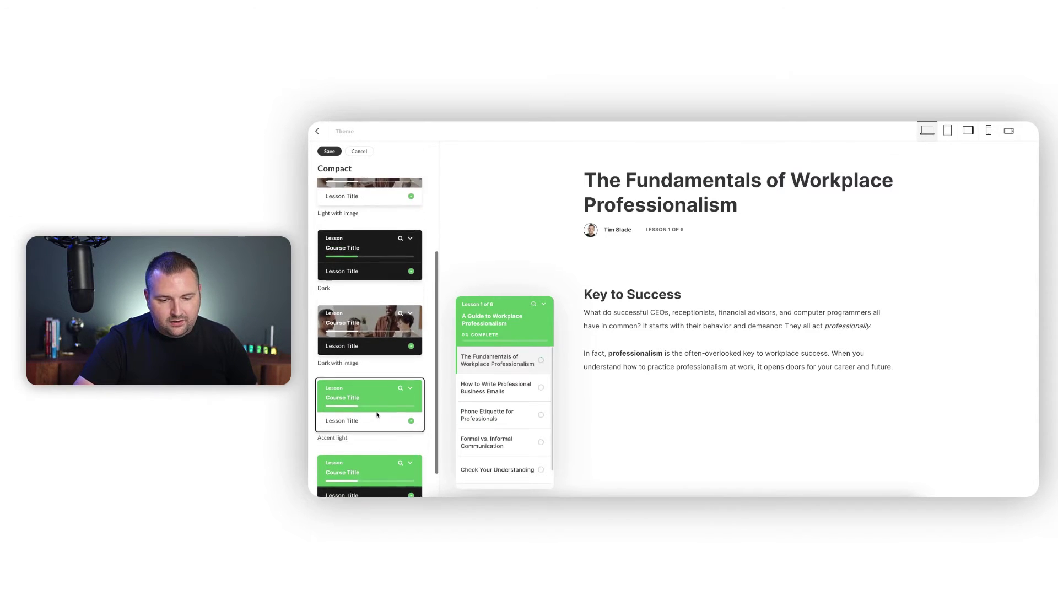
pyautogui.click(369, 281)
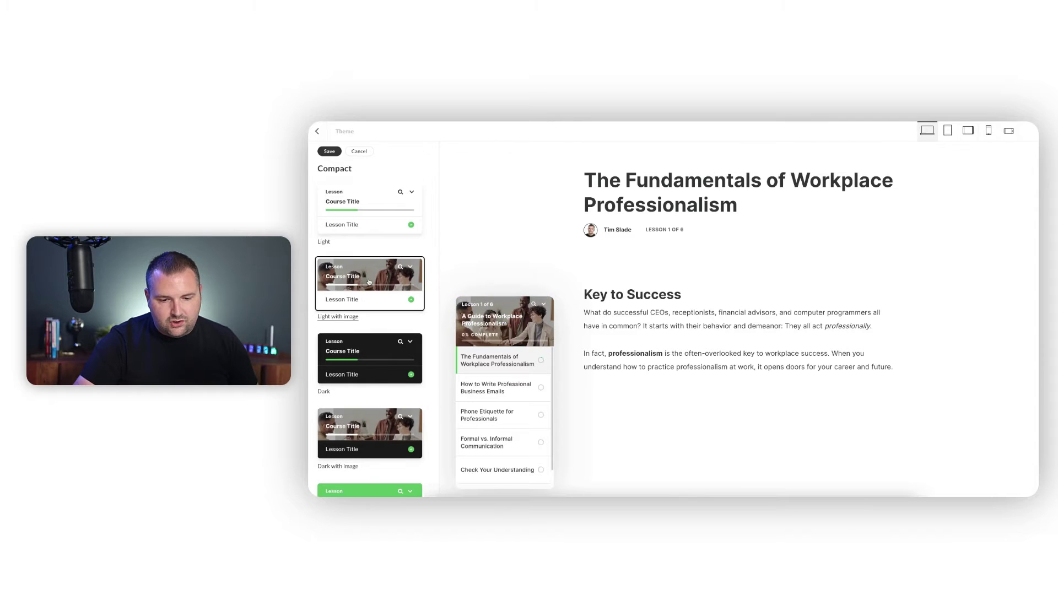
# - Check the compact lesson menu collapsed and expanded in the preview, and save the Light with image style
pyautogui.click(543, 305)
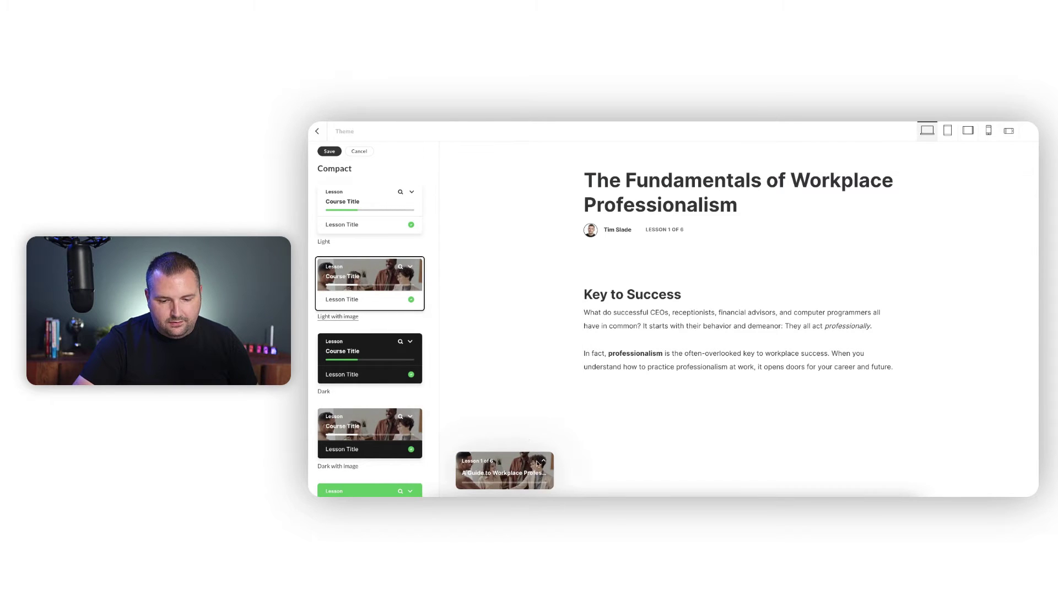
pyautogui.click(542, 462)
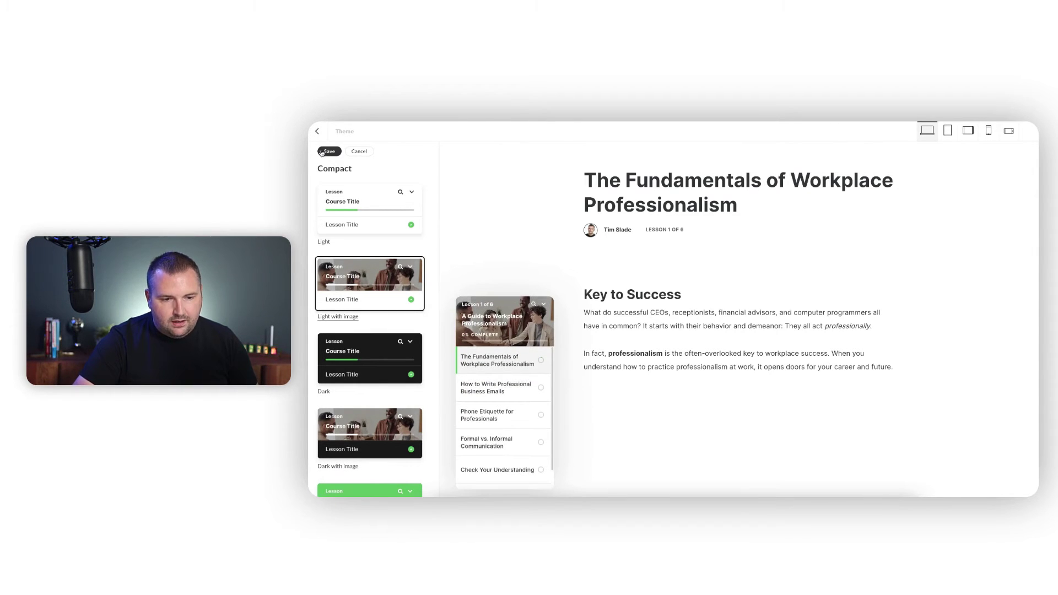
pyautogui.click(322, 152)
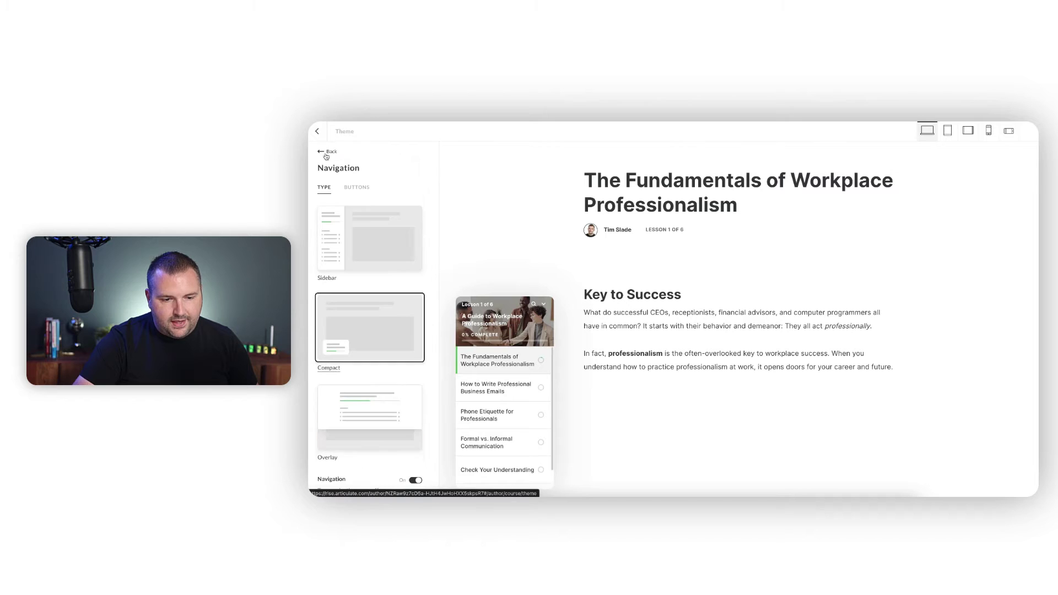
# - Preview the Overlay navigation type in the Gray style, closing and reopening its full-page lesson menu
pyautogui.click(364, 415)
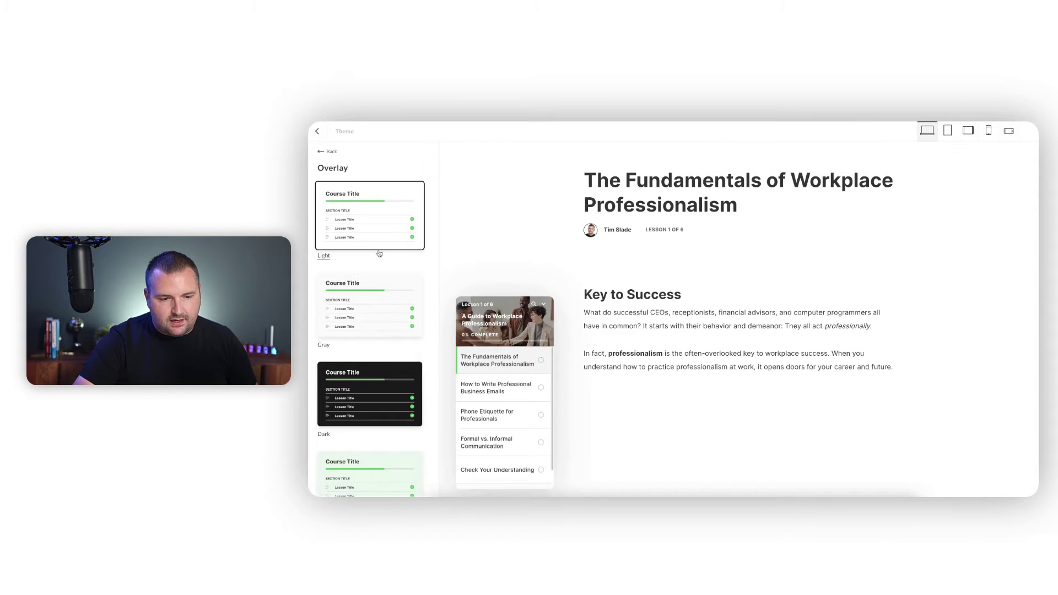
pyautogui.click(365, 335)
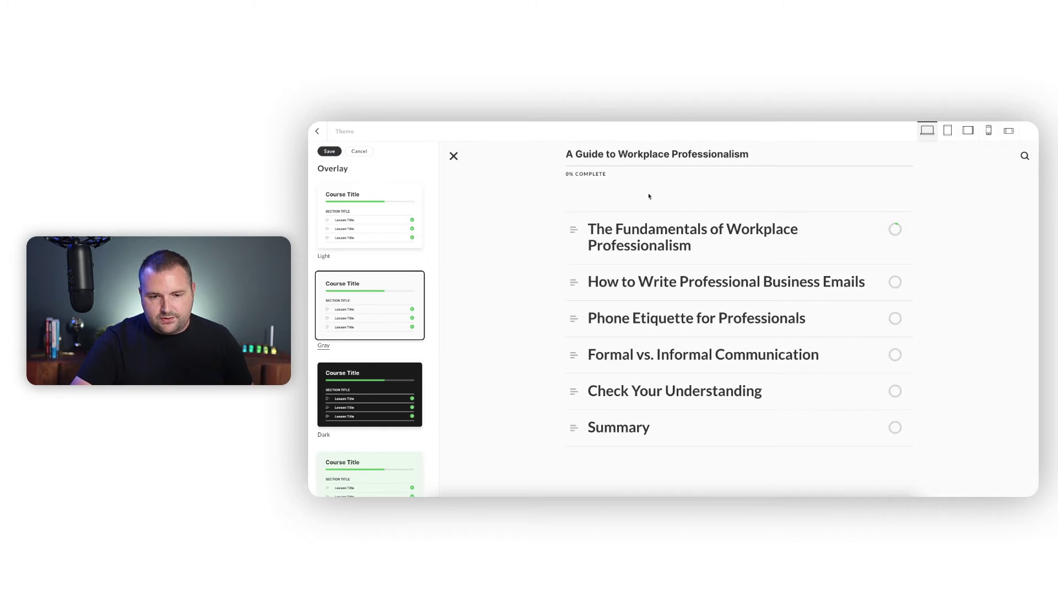
pyautogui.click(454, 156)
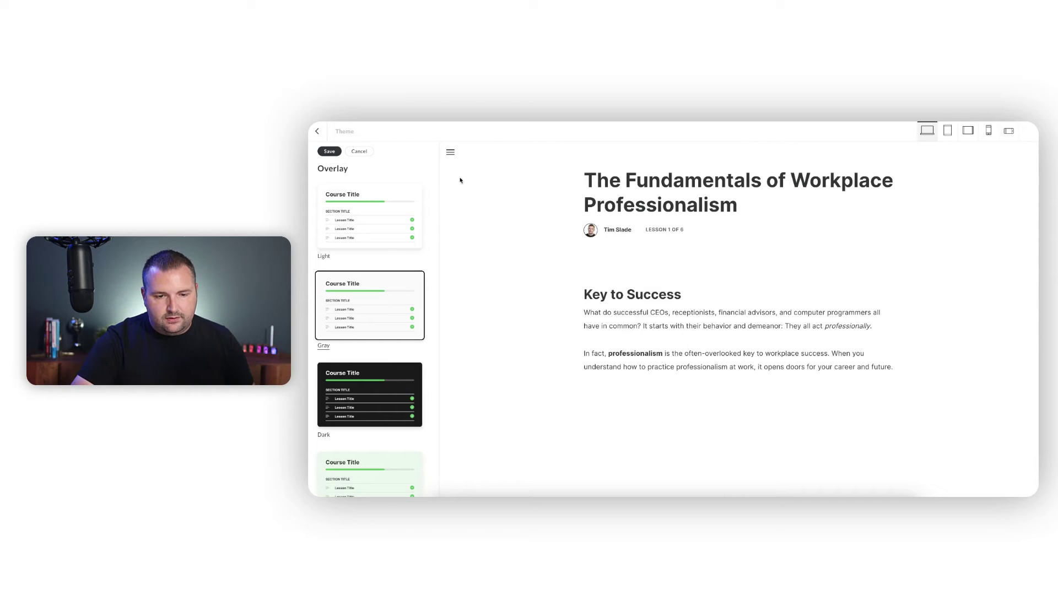
pyautogui.click(452, 153)
# - Preview the Image and Accent full overlay styles with their lesson menu, and save the overlay navigation with Accent tint
pyautogui.scroll(-4, 345, 309)
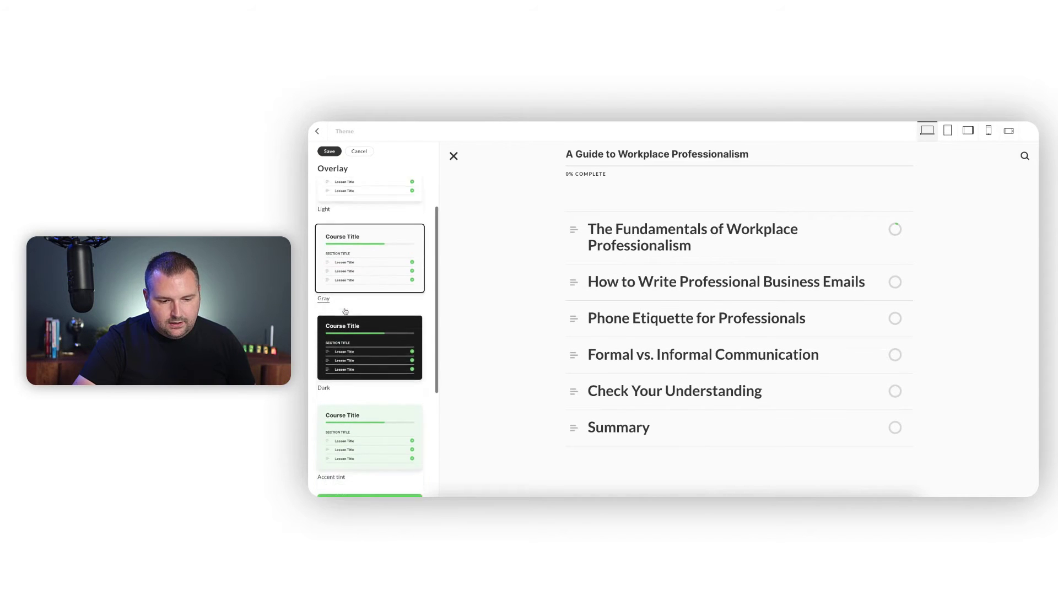
pyautogui.scroll(-2, 346, 309)
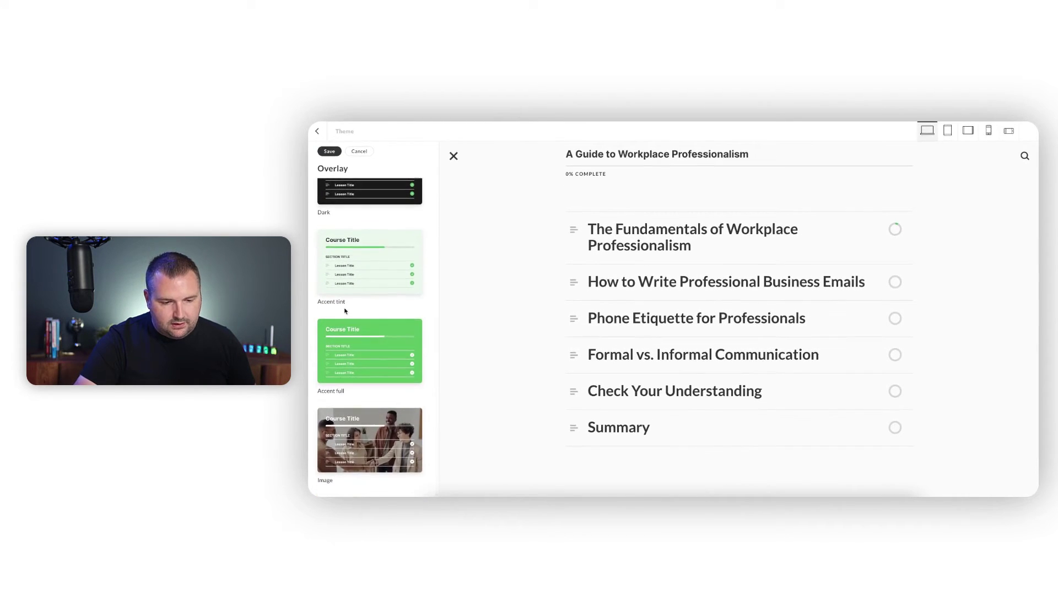
pyautogui.click(357, 424)
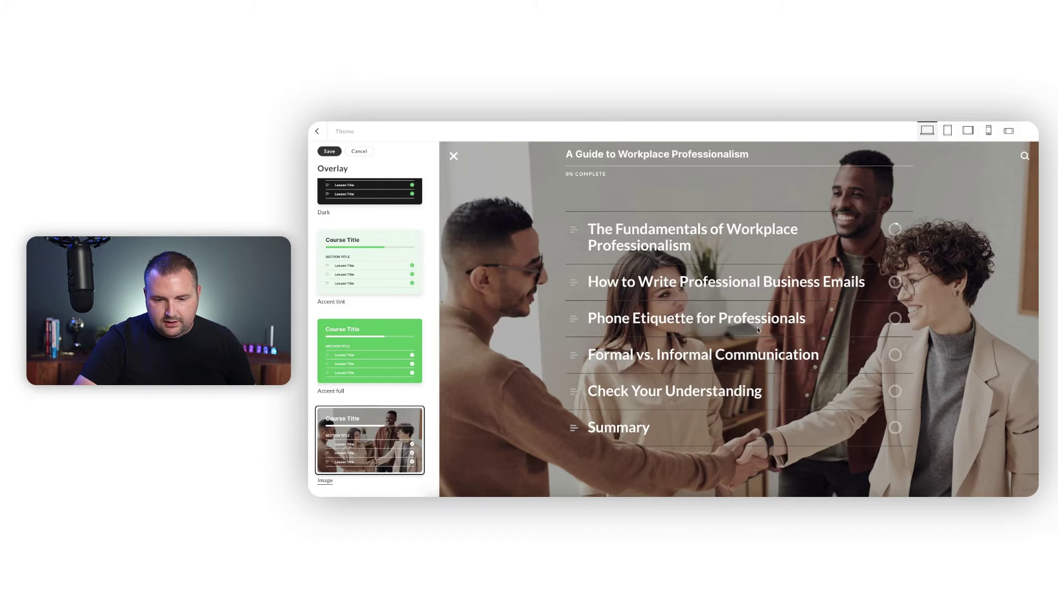
pyautogui.click(455, 157)
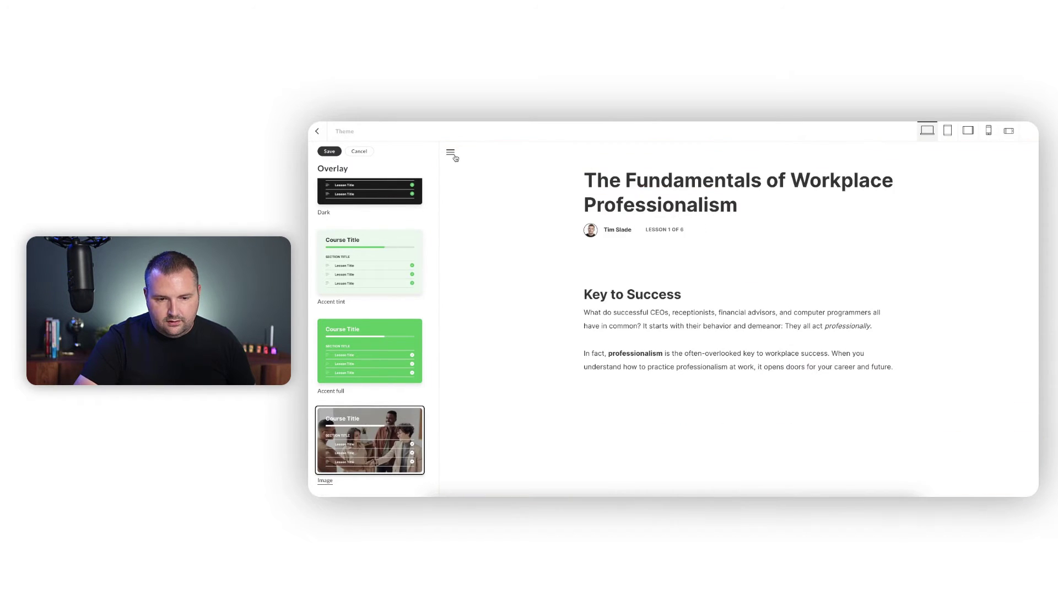
pyautogui.click(447, 153)
pyautogui.click(381, 342)
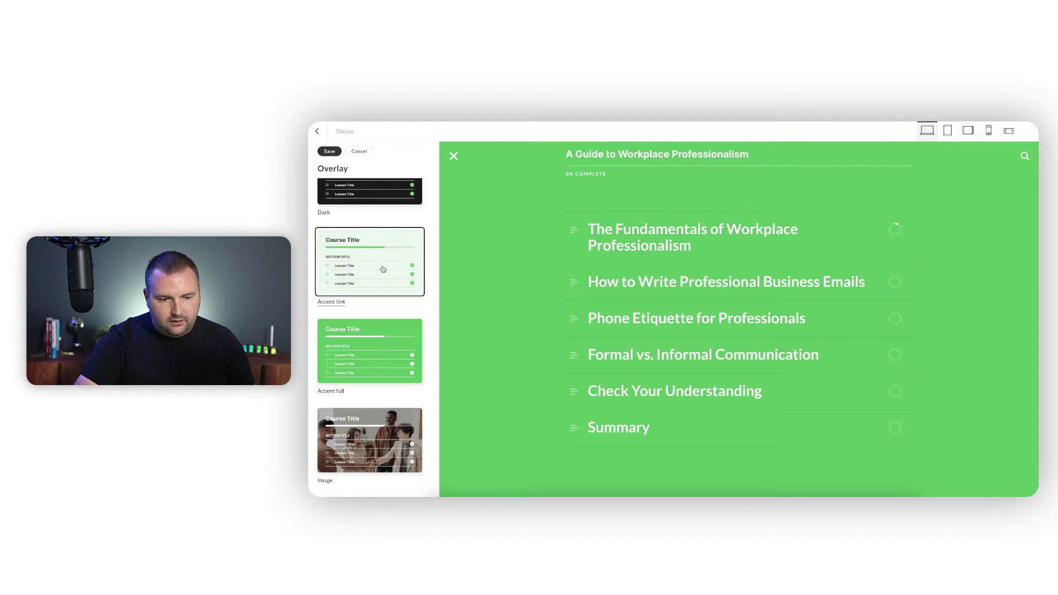
pyautogui.scroll(3, 383, 269)
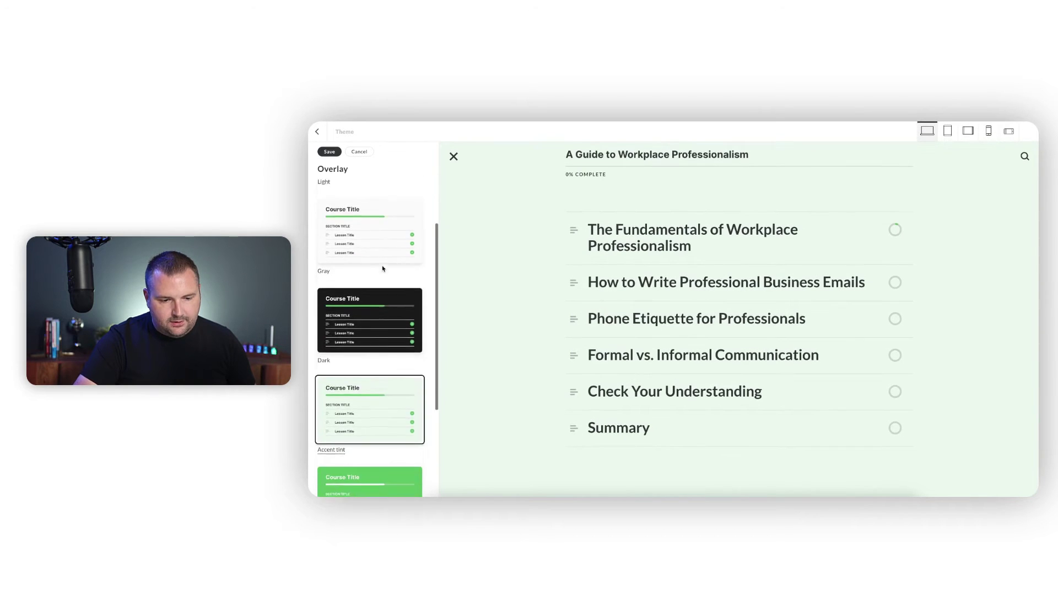
pyautogui.scroll(1, 381, 264)
pyautogui.click(329, 150)
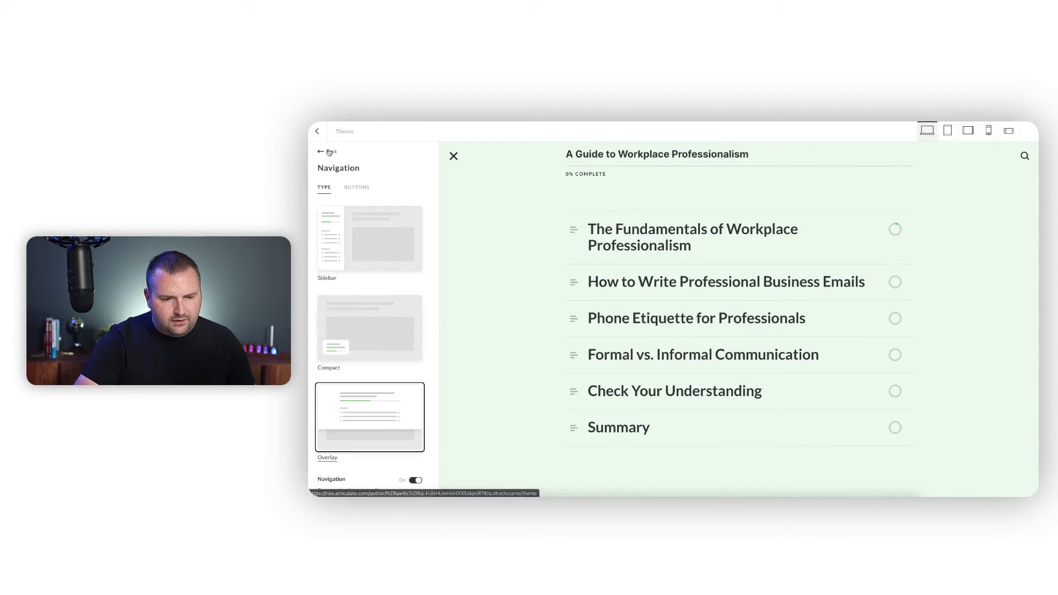
# - Switch the navigation type back to Compact, preview Dark with image with its lesson menu expanded, and save Light with image
pyautogui.click(363, 301)
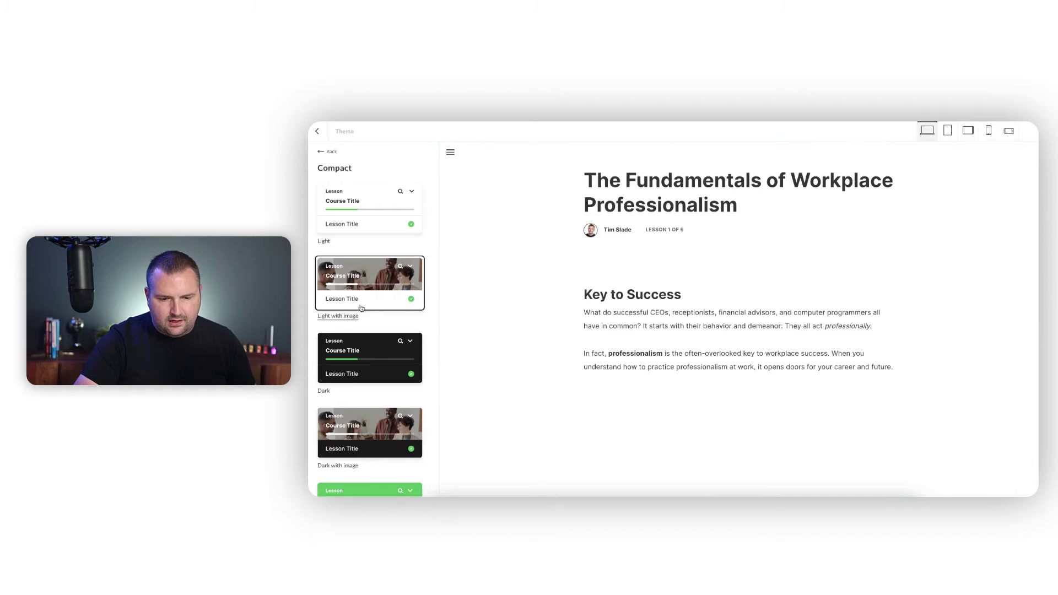
pyautogui.click(367, 279)
pyautogui.click(371, 420)
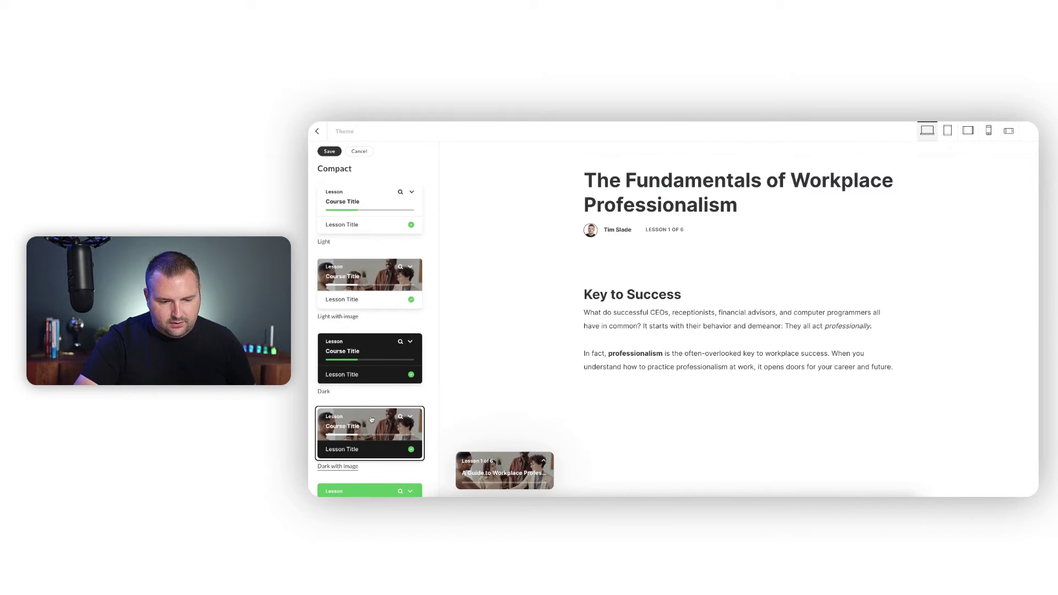
pyautogui.click(530, 461)
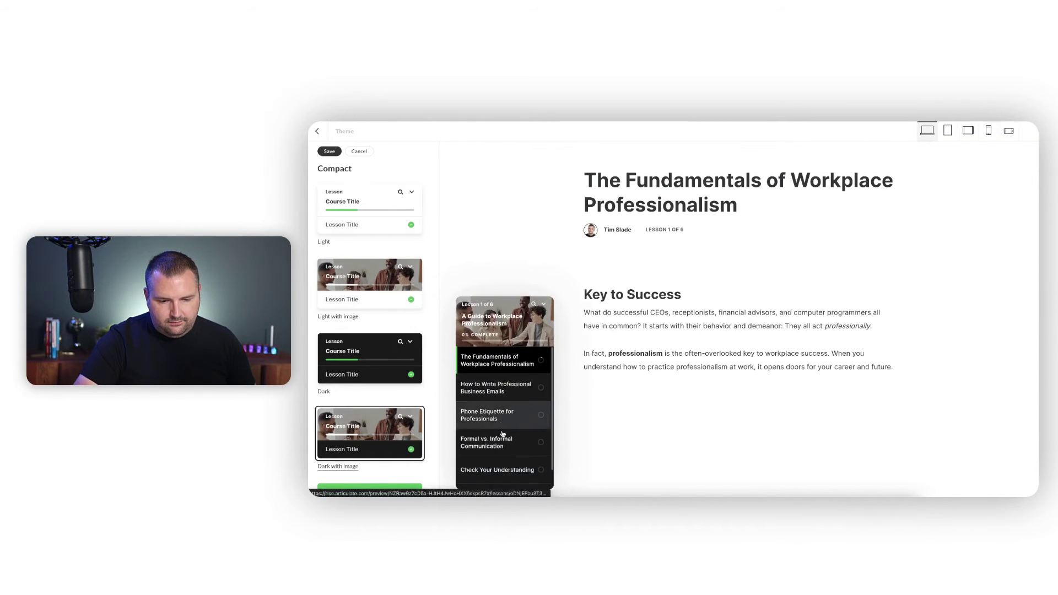
pyautogui.click(543, 304)
pyautogui.click(326, 268)
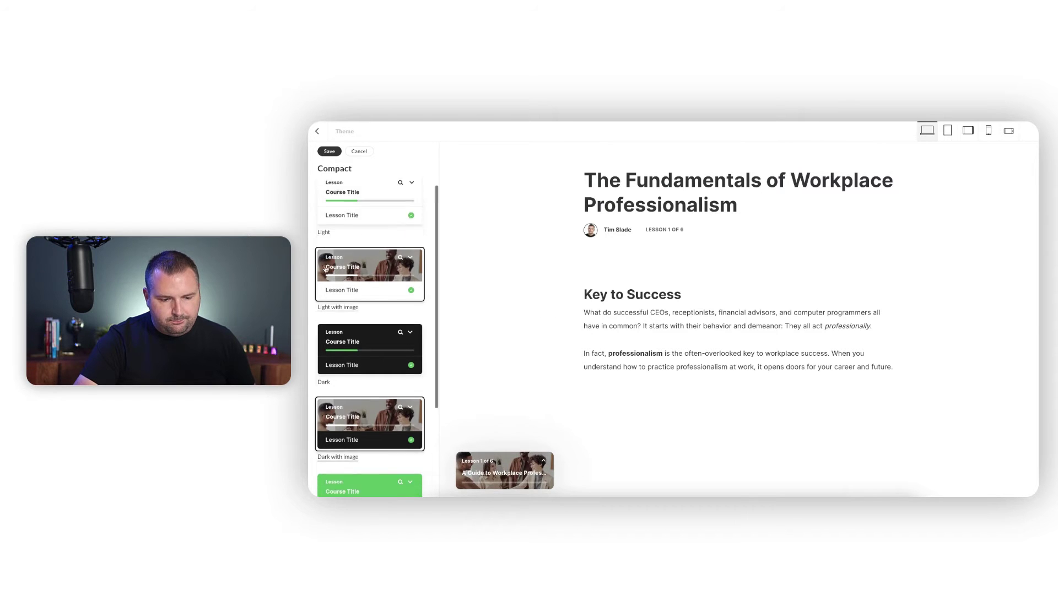
pyautogui.click(327, 151)
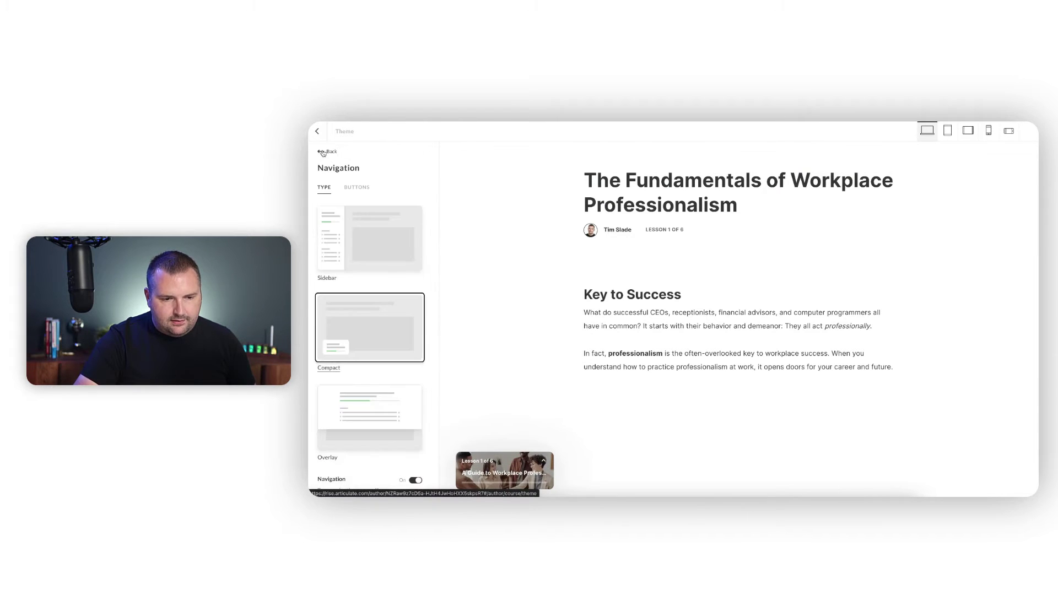
# - Review the remaining navigation options and the previous/next lesson button settings, examining the full-width buttons through lessons 1 and 2 in the preview
pyautogui.scroll(-5, 331, 330)
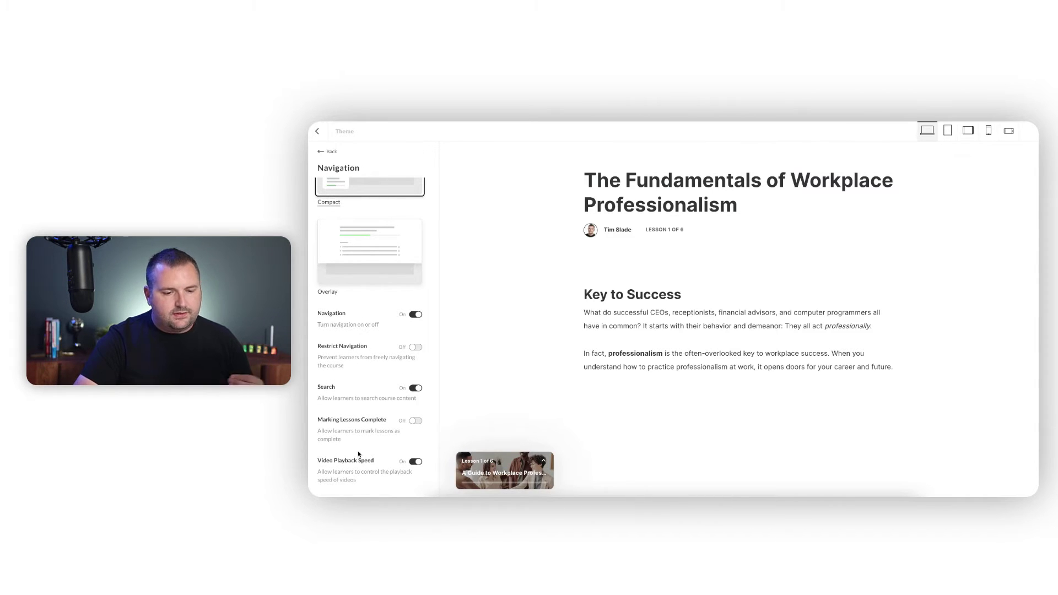
pyautogui.scroll(5, 366, 315)
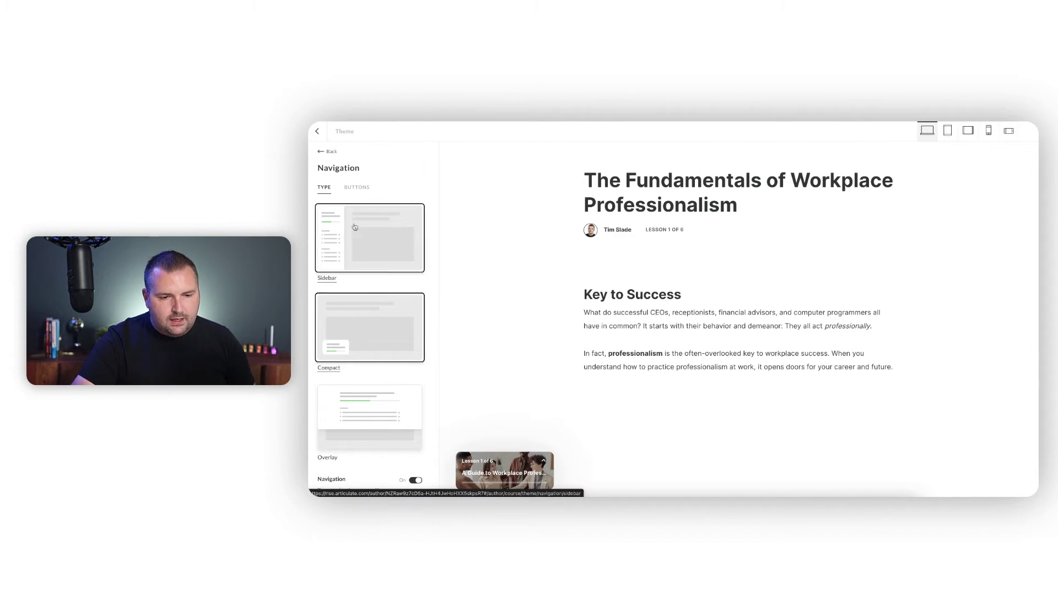
pyautogui.click(355, 187)
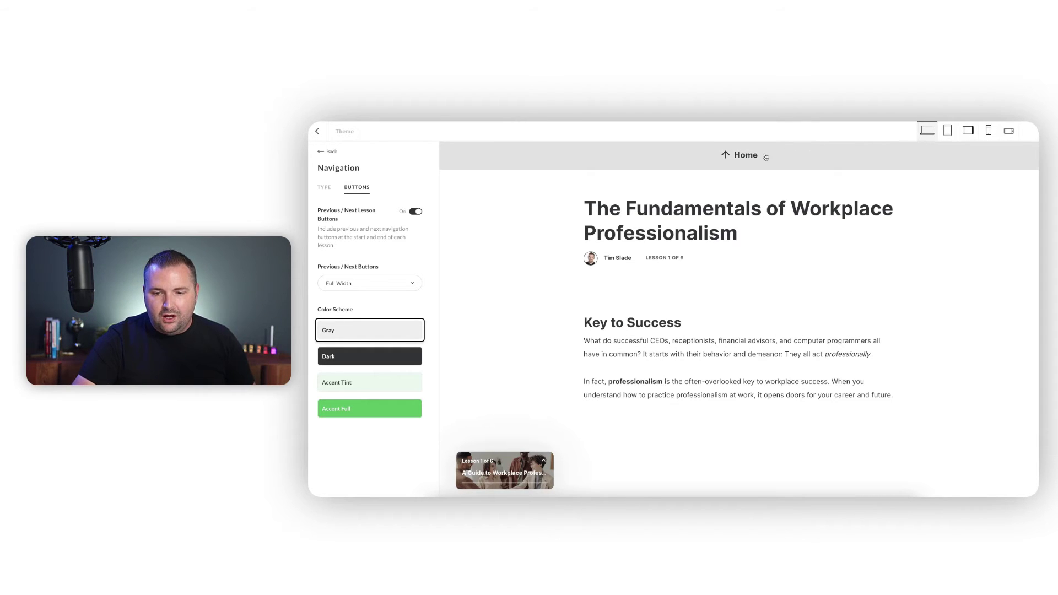
pyautogui.scroll(-10, 760, 243)
pyautogui.scroll(-15, 760, 246)
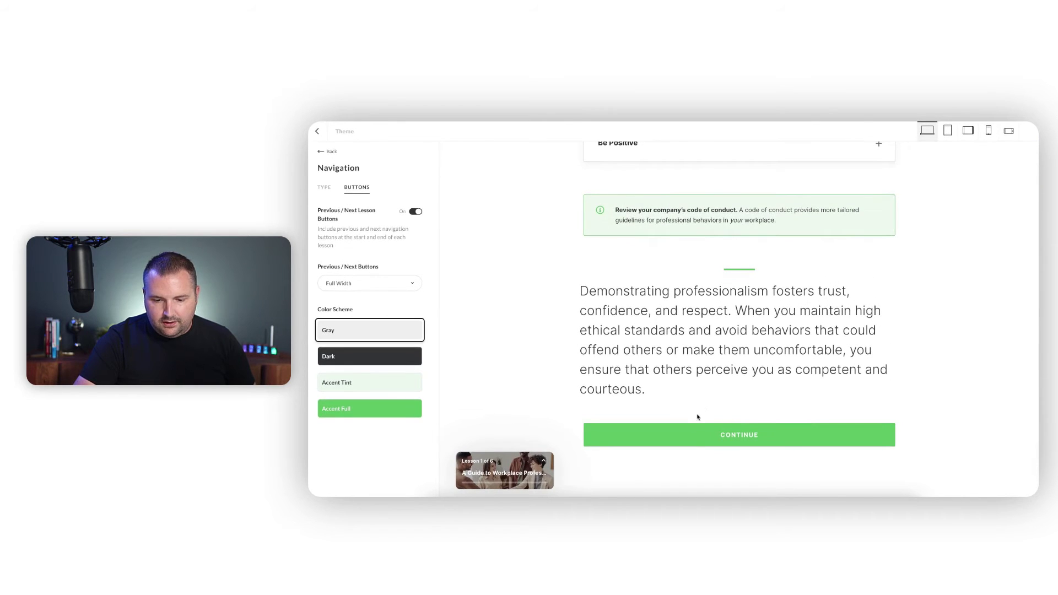
pyautogui.click(694, 438)
pyautogui.scroll(-10, 694, 438)
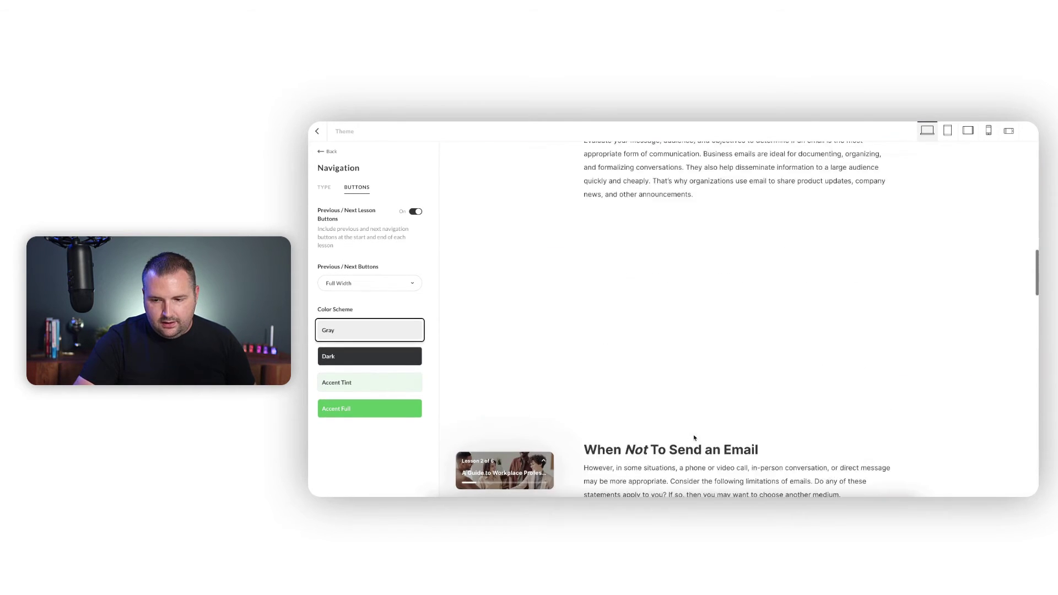
pyautogui.scroll(-15, 694, 438)
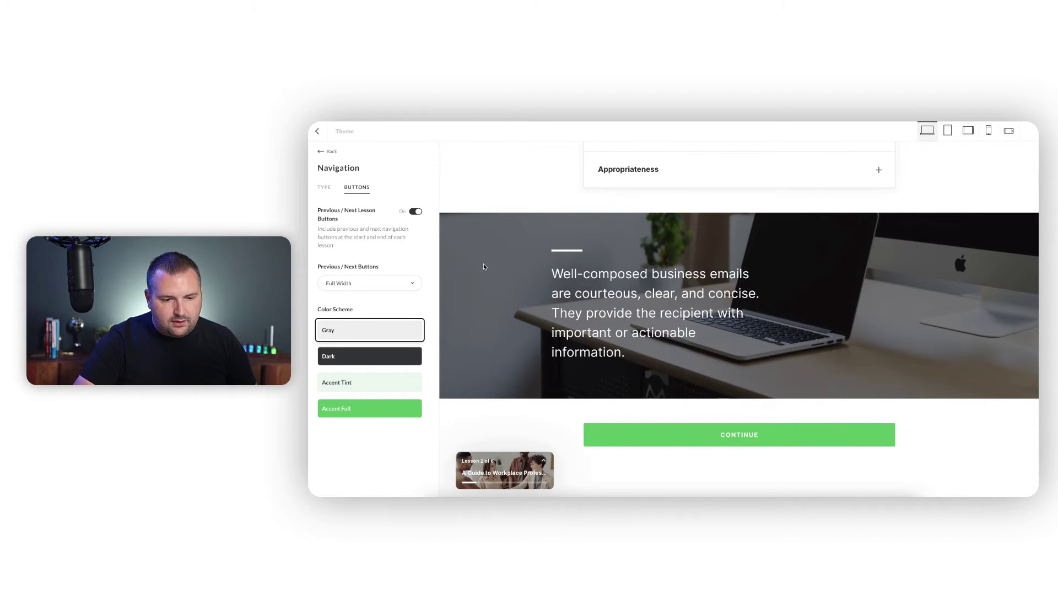
# - Set the previous/next lesson buttons to Floating and test them in the preview, going from lesson 2 to lesson 1 and home
pyautogui.click(382, 282)
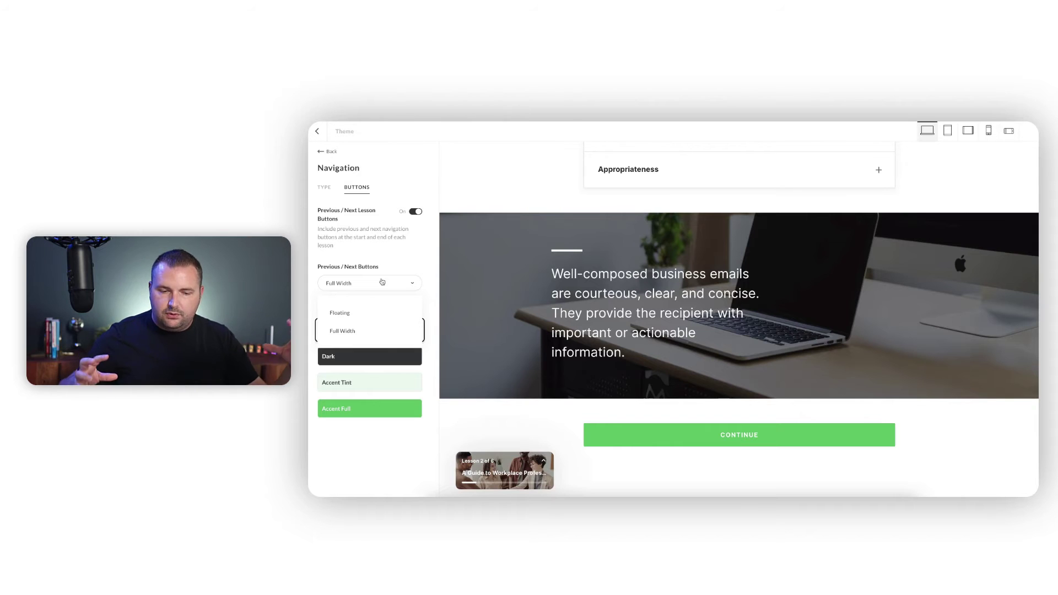
pyautogui.click(347, 311)
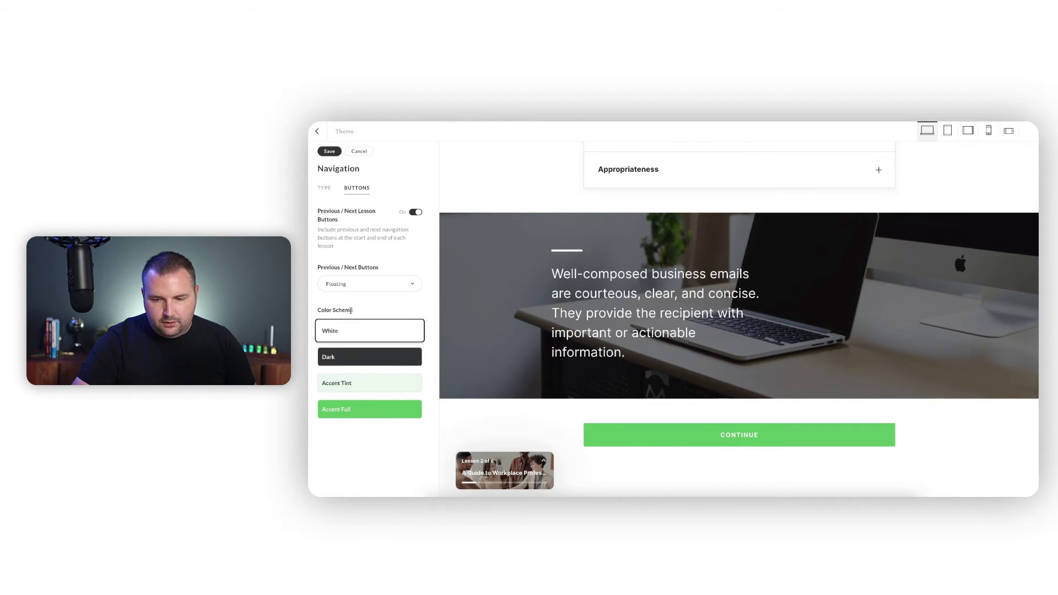
pyautogui.scroll(15, 732, 314)
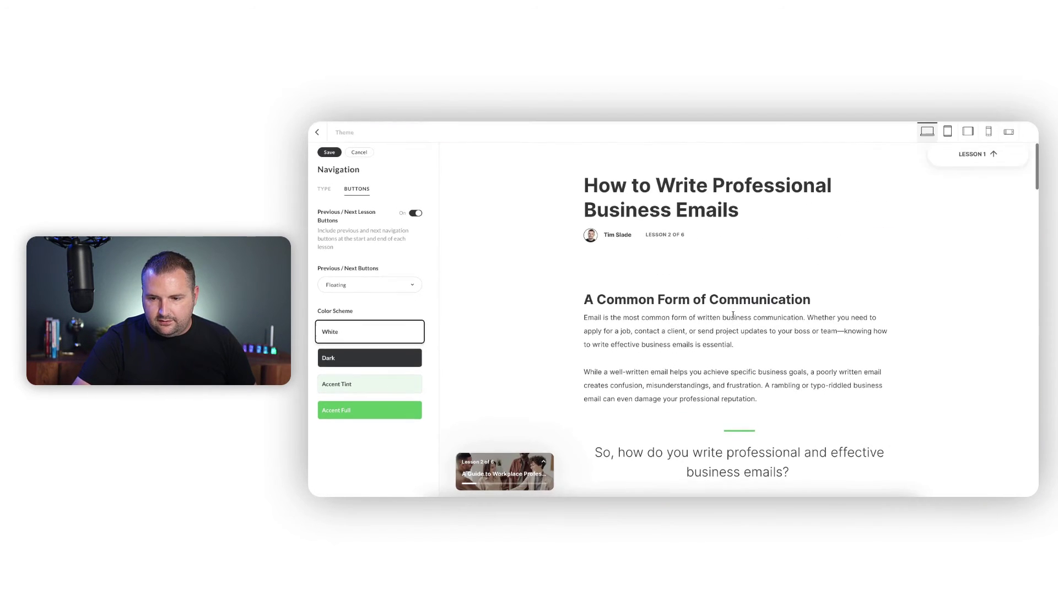
pyautogui.click(974, 157)
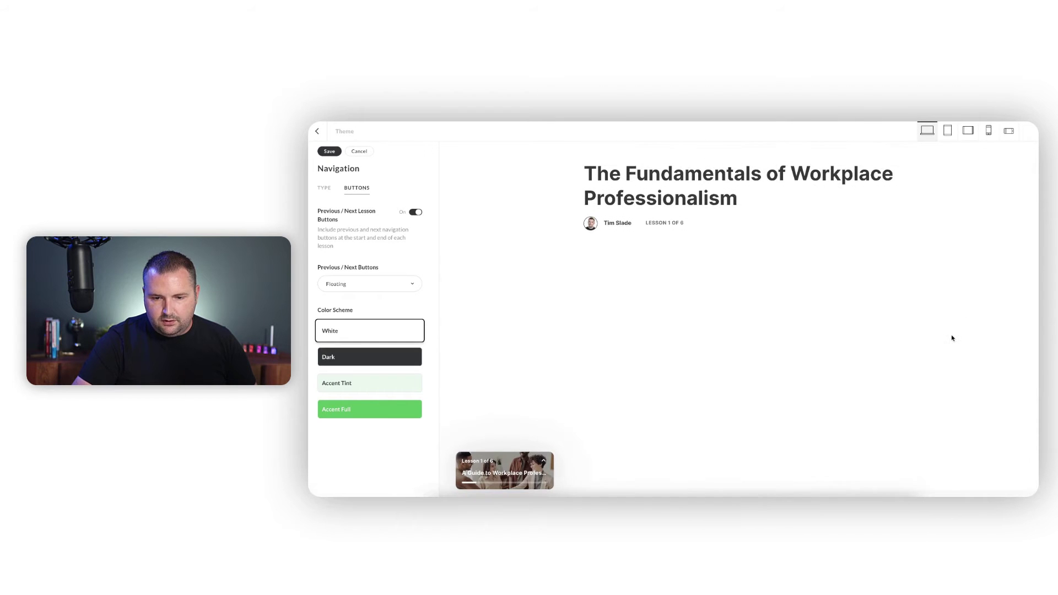
pyautogui.scroll(-3, 882, 380)
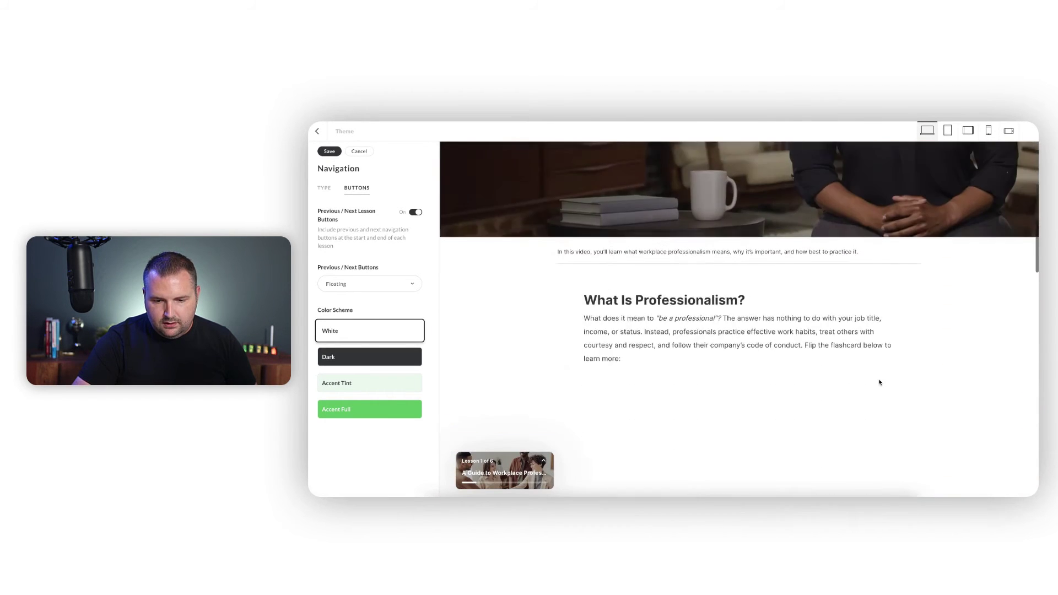
pyautogui.scroll(-3, 879, 382)
pyautogui.scroll(10, 642, 256)
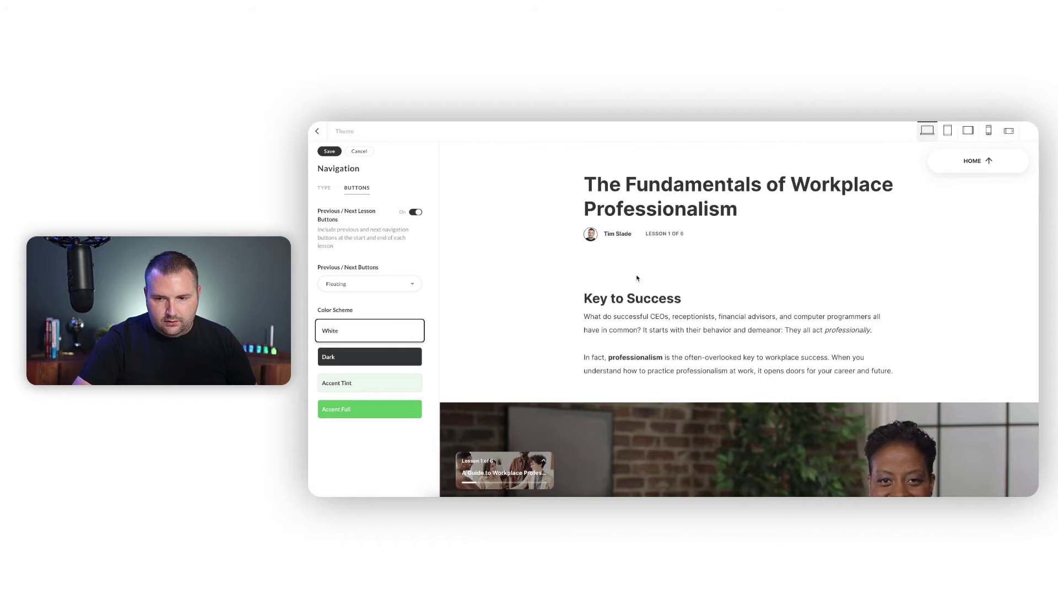
pyautogui.click(990, 168)
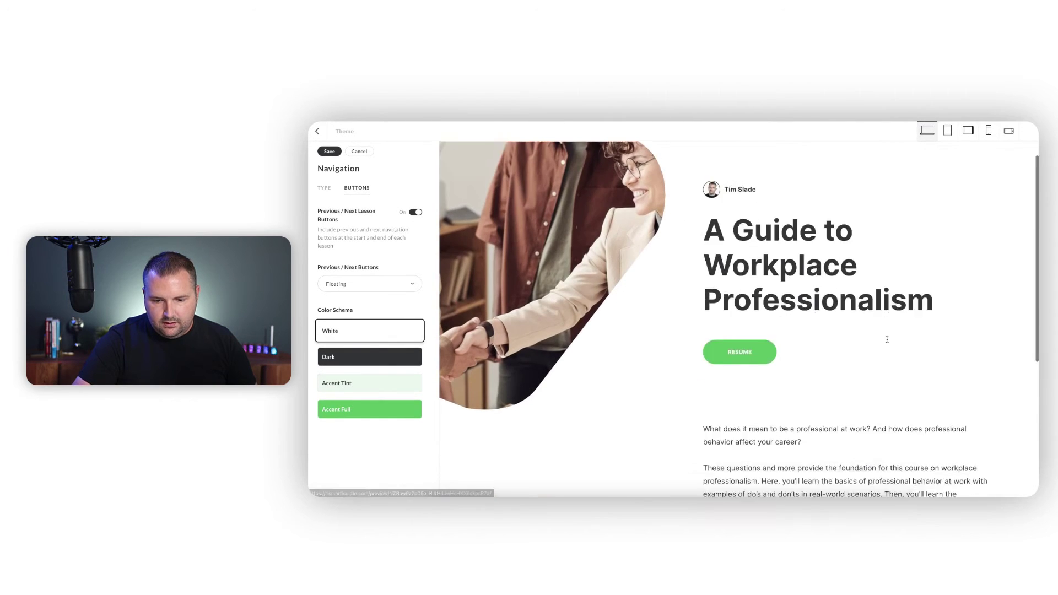
# - Open the Phone Etiquette for Professionals lesson from the cover page preview and go through it to its end
pyautogui.scroll(-4, 886, 339)
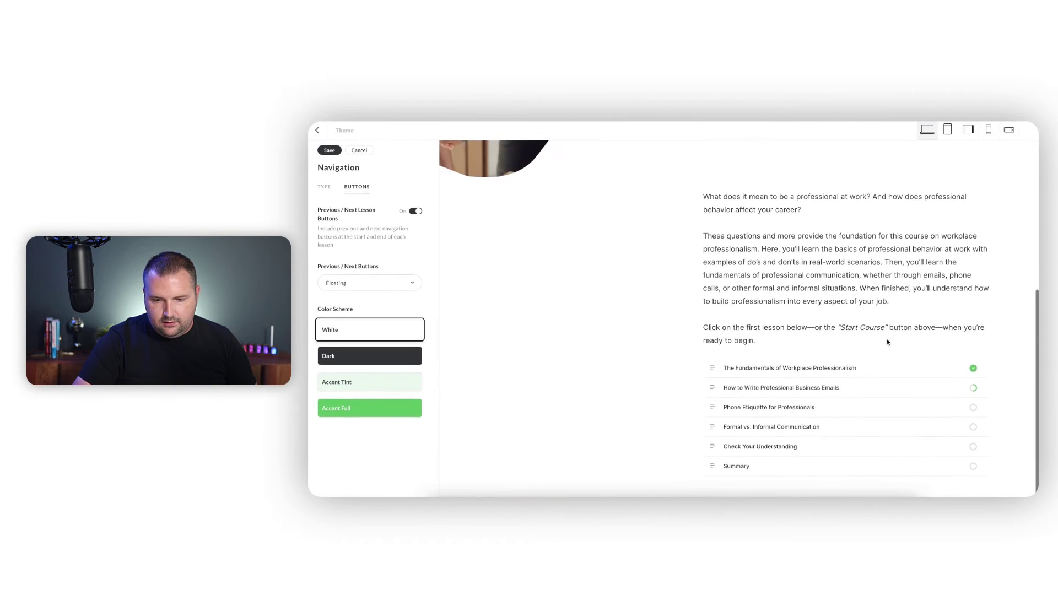
pyautogui.click(790, 409)
pyautogui.scroll(-5, 790, 410)
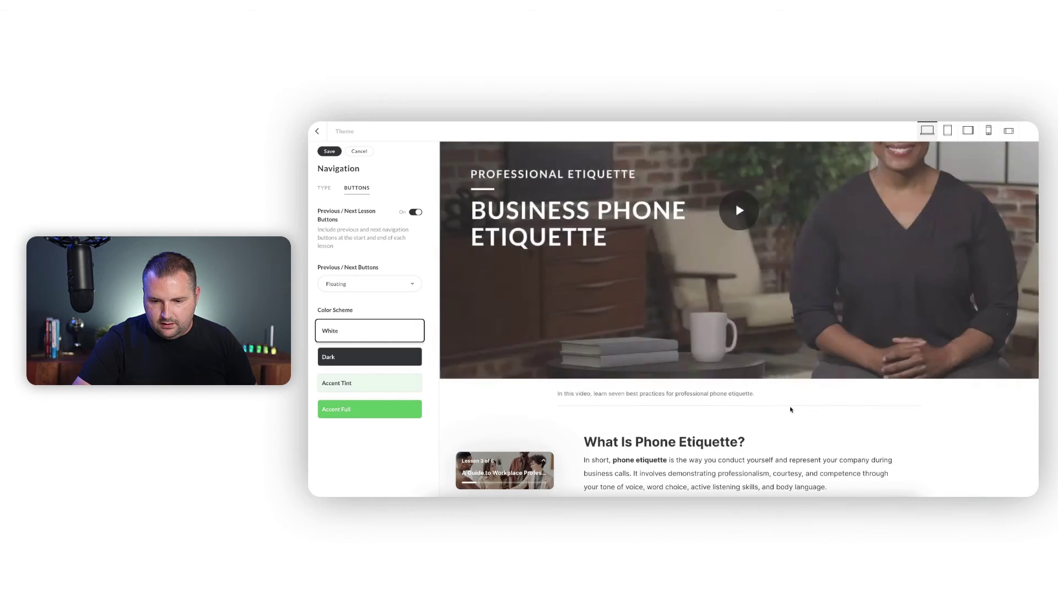
pyautogui.scroll(-15, 791, 409)
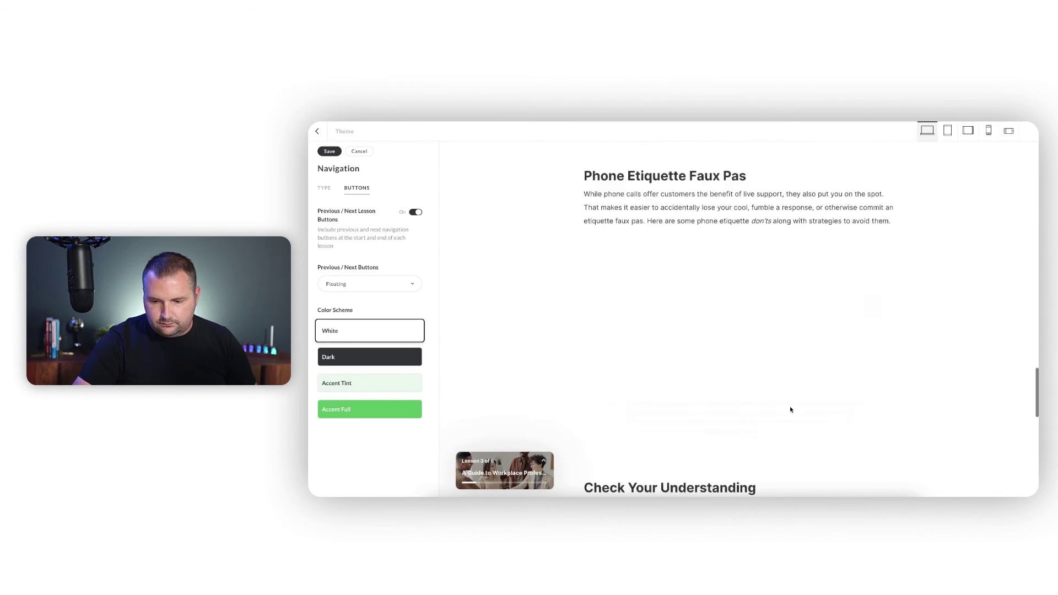
pyautogui.scroll(-10, 790, 409)
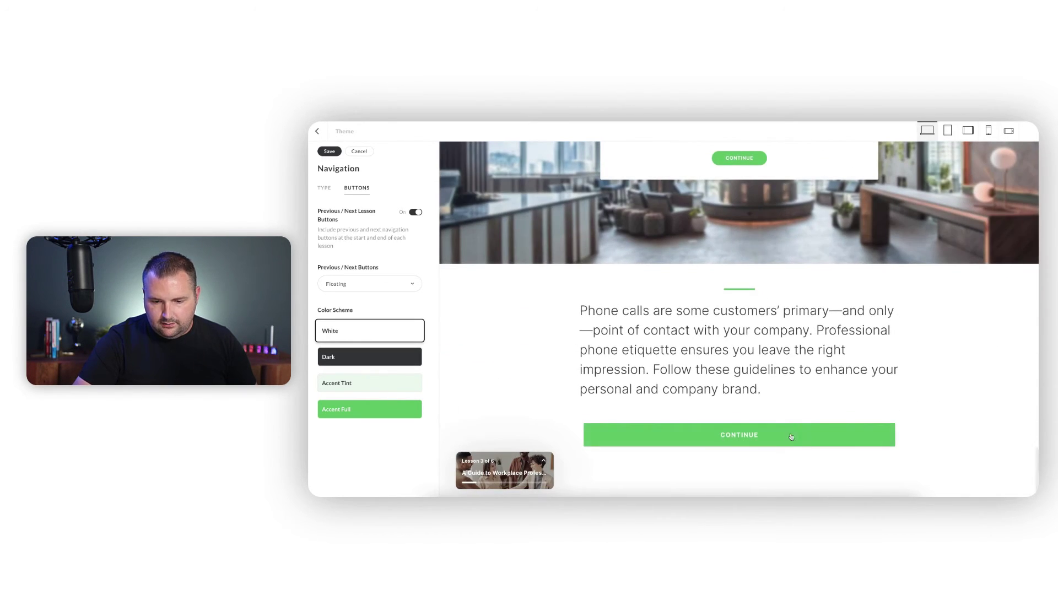
# - Go through the Formal vs. Informal Communication lesson in the preview and continue to the Check Your Understanding lesson
pyautogui.click(791, 437)
pyautogui.scroll(-10, 790, 444)
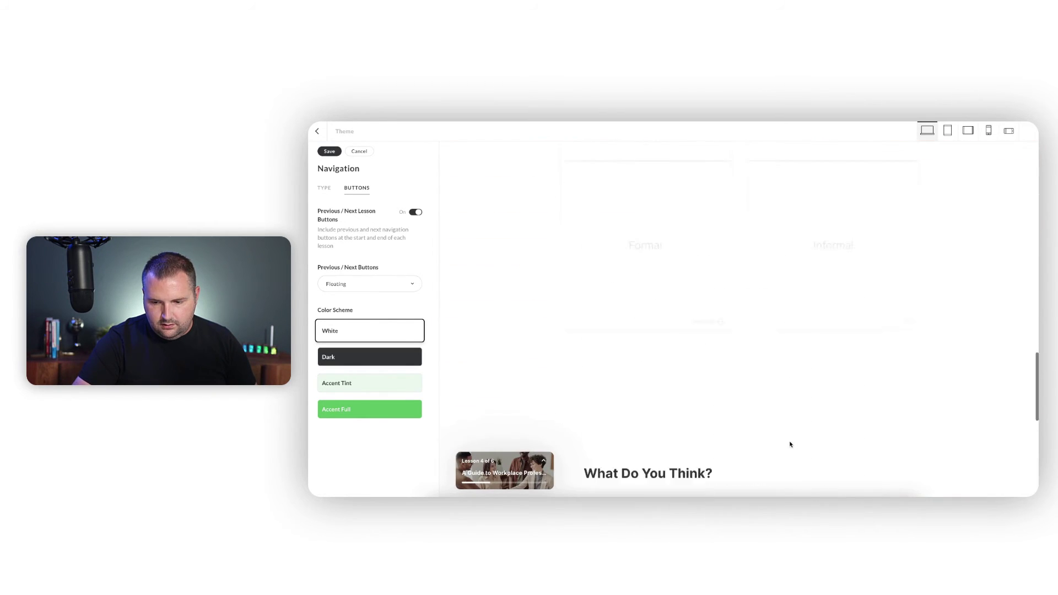
pyautogui.scroll(-5, 789, 444)
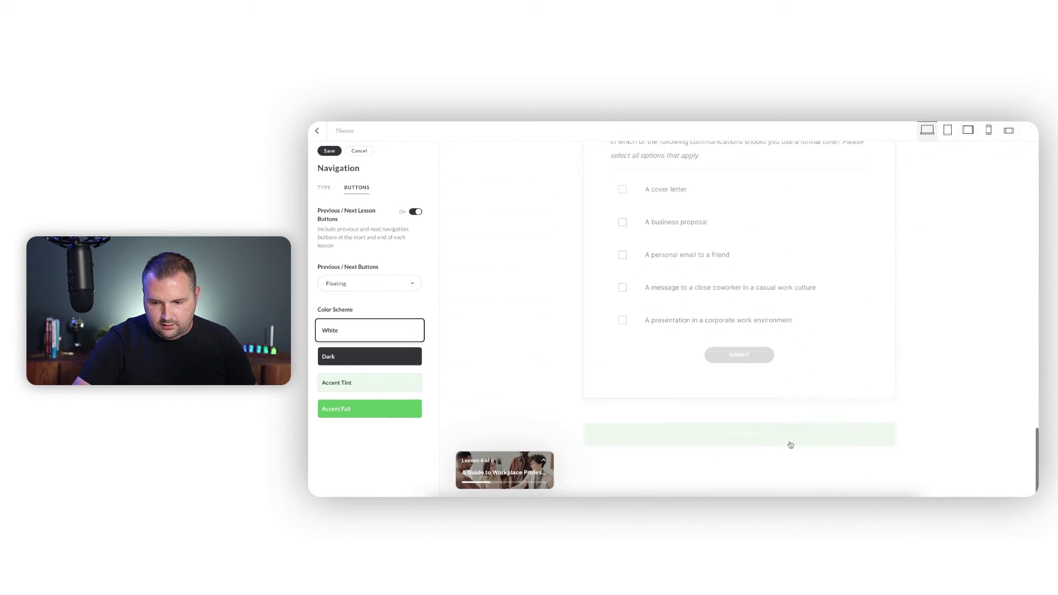
pyautogui.click(802, 435)
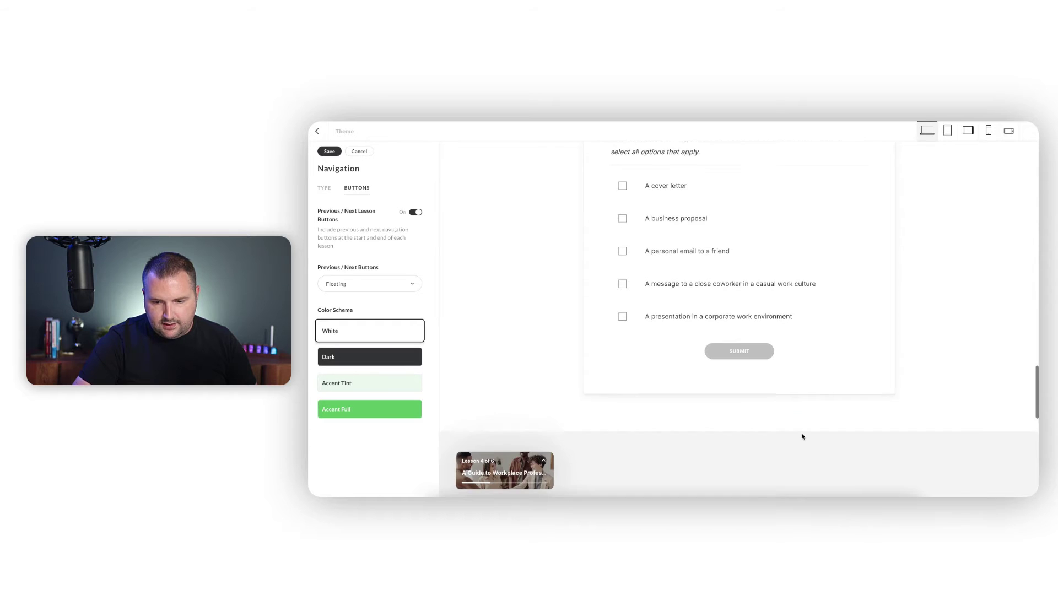
pyautogui.scroll(-5, 898, 437)
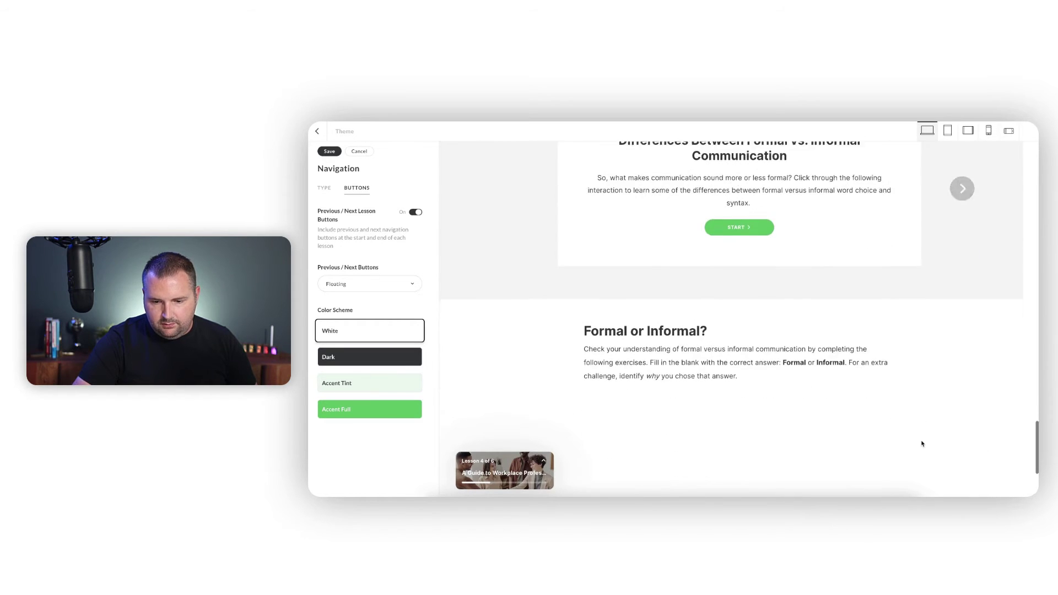
pyautogui.click(834, 437)
pyautogui.scroll(-4, 834, 437)
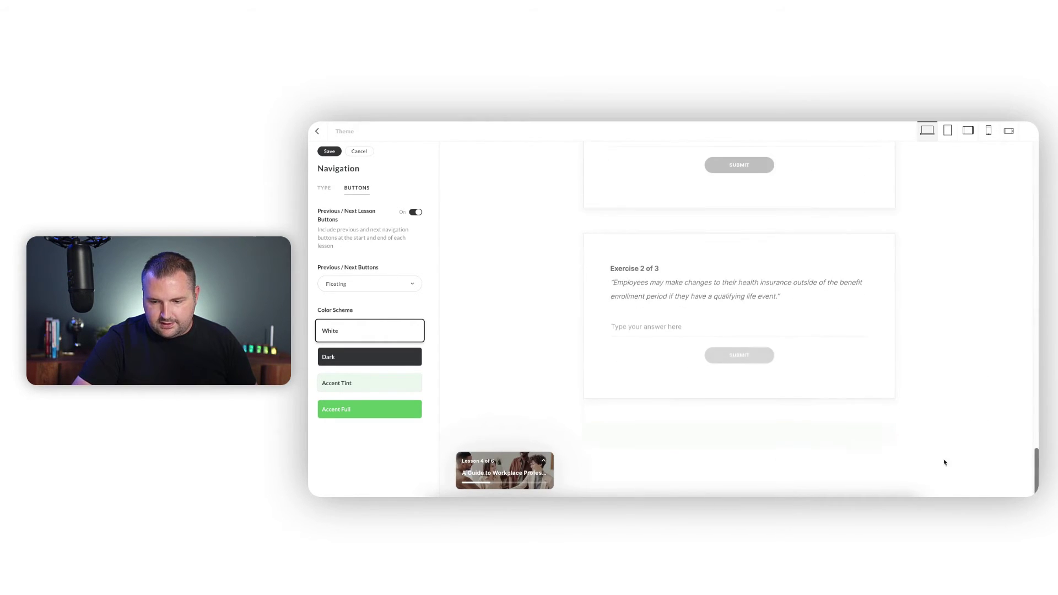
pyautogui.click(836, 443)
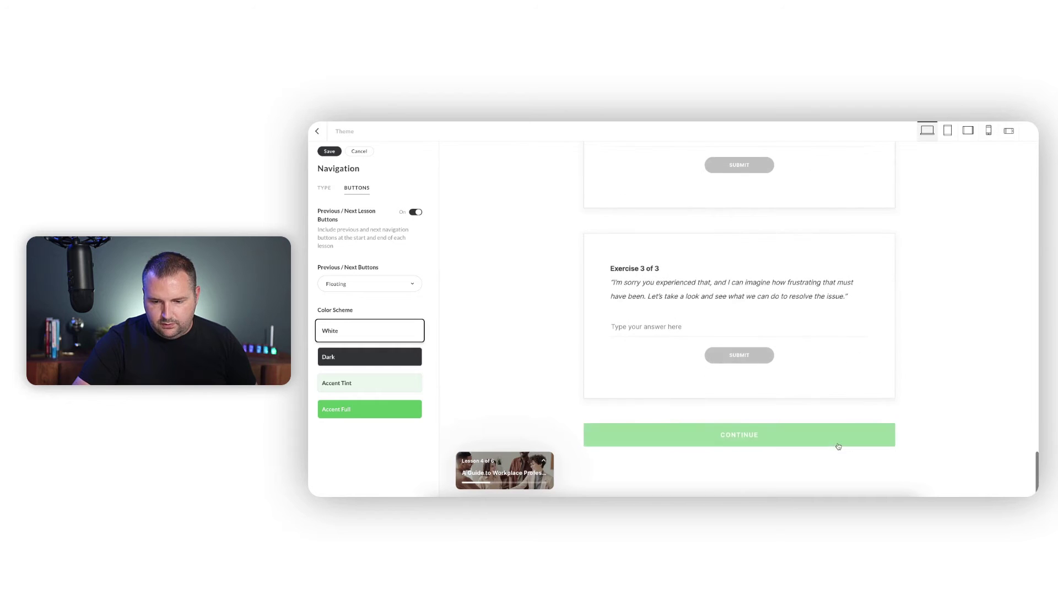
pyautogui.click(837, 444)
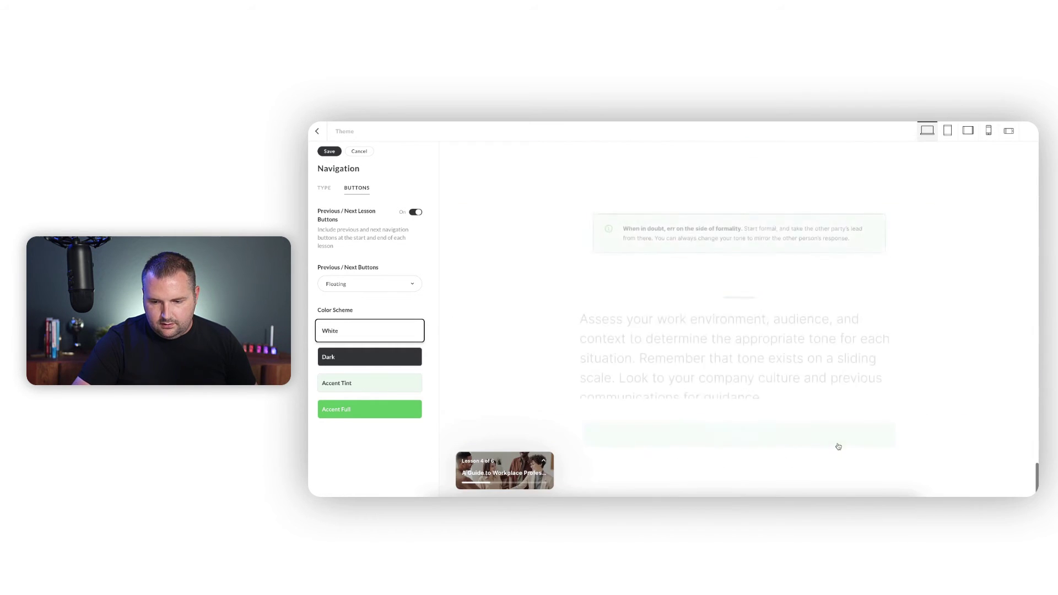
pyautogui.click(837, 438)
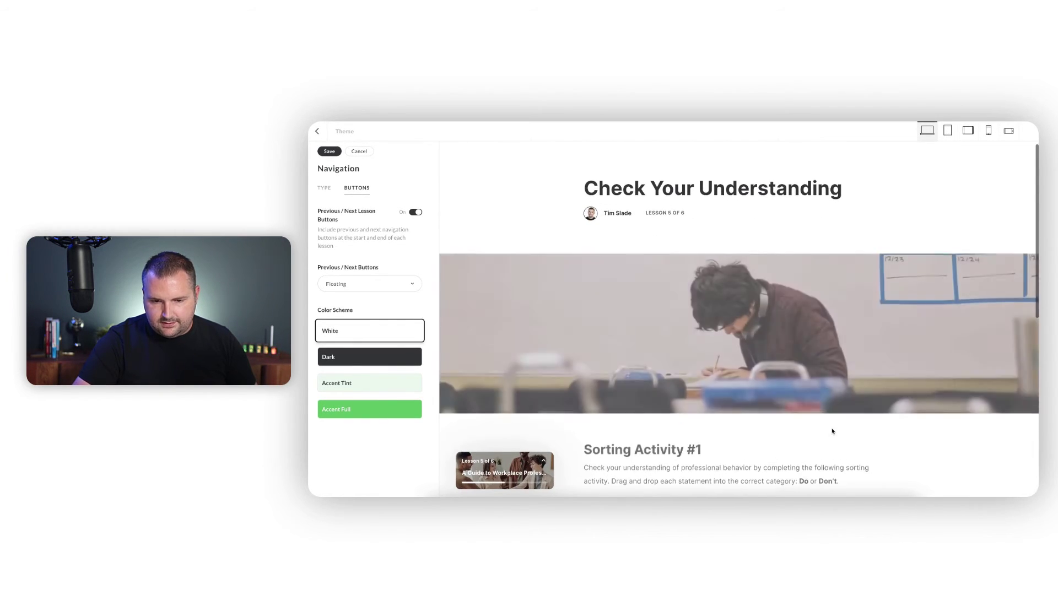
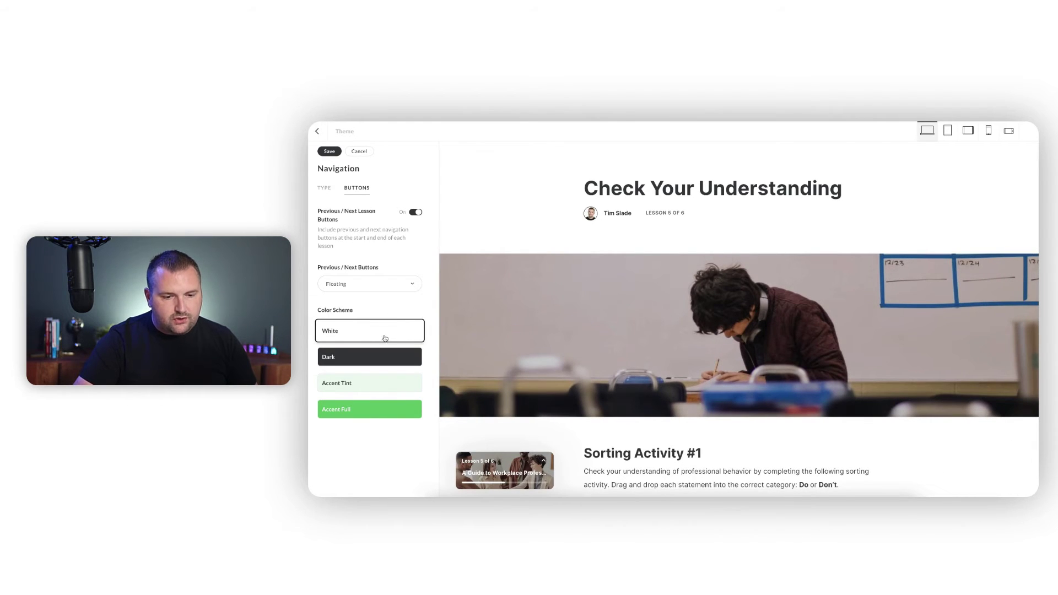
# - Try the color schemes for the floating previous/next buttons, set Accent Full, and test it by returning to lesson 4 in the preview
pyautogui.click(373, 413)
pyautogui.click(386, 357)
pyautogui.click(385, 329)
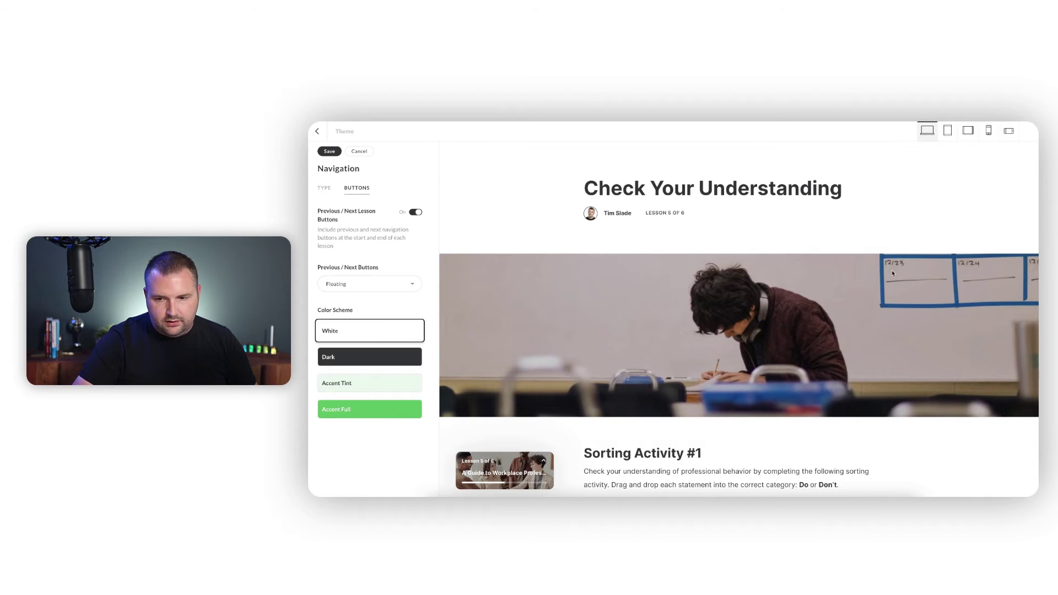
pyautogui.scroll(1, 892, 270)
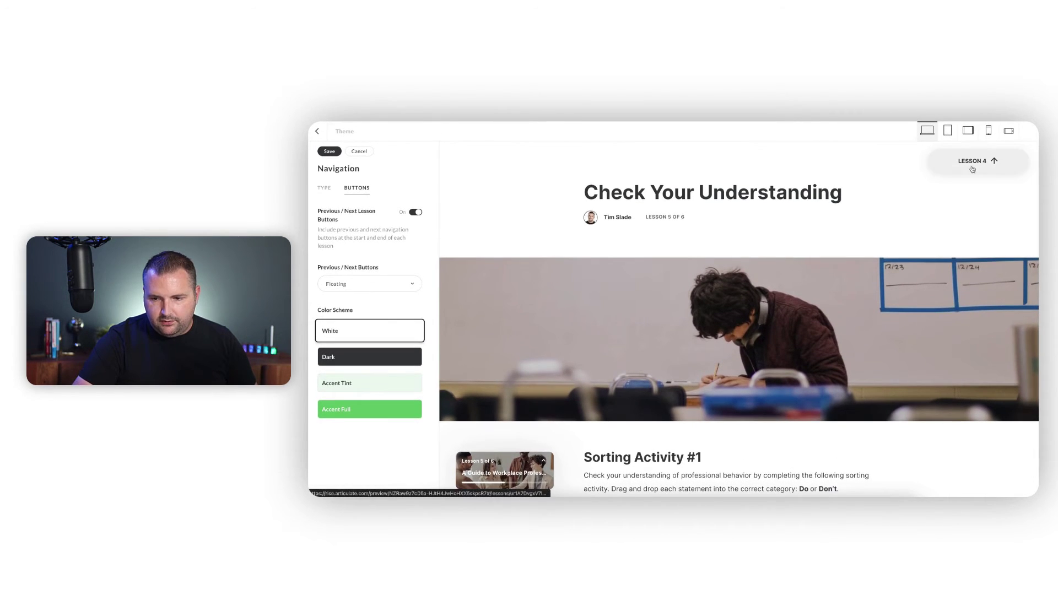
pyautogui.click(369, 409)
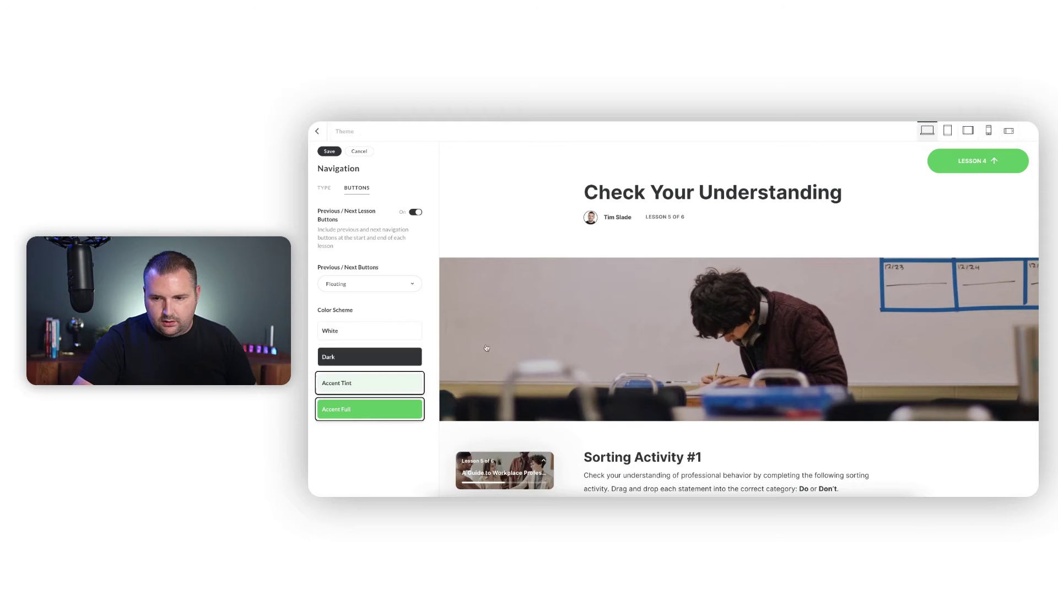
pyautogui.click(957, 162)
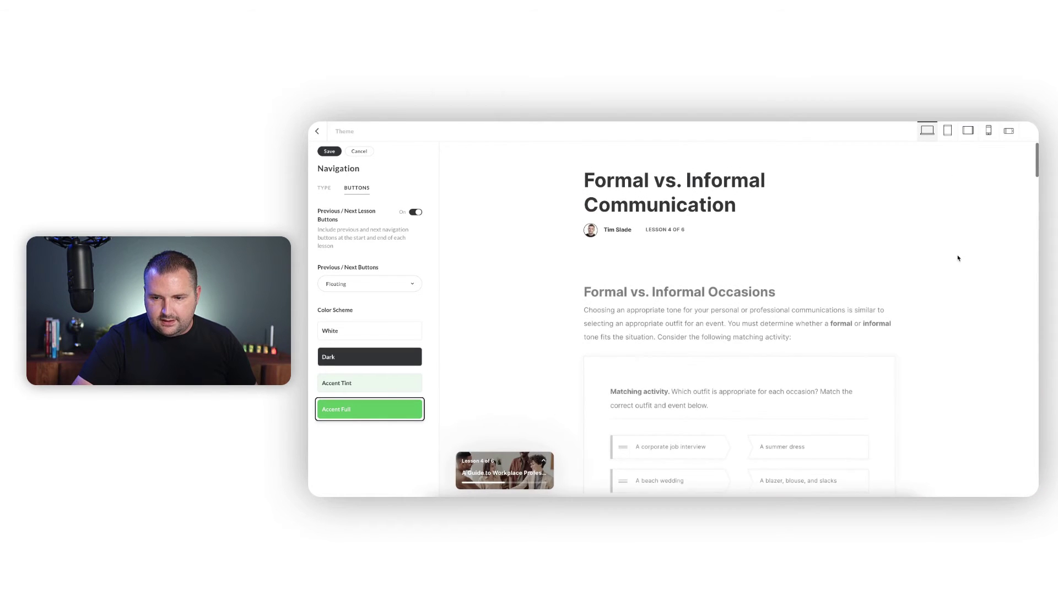
# - Check the lesson menu in the tablet landscape and mobile portrait previews, open the business emails lesson, and save the navigation settings
pyautogui.click(966, 130)
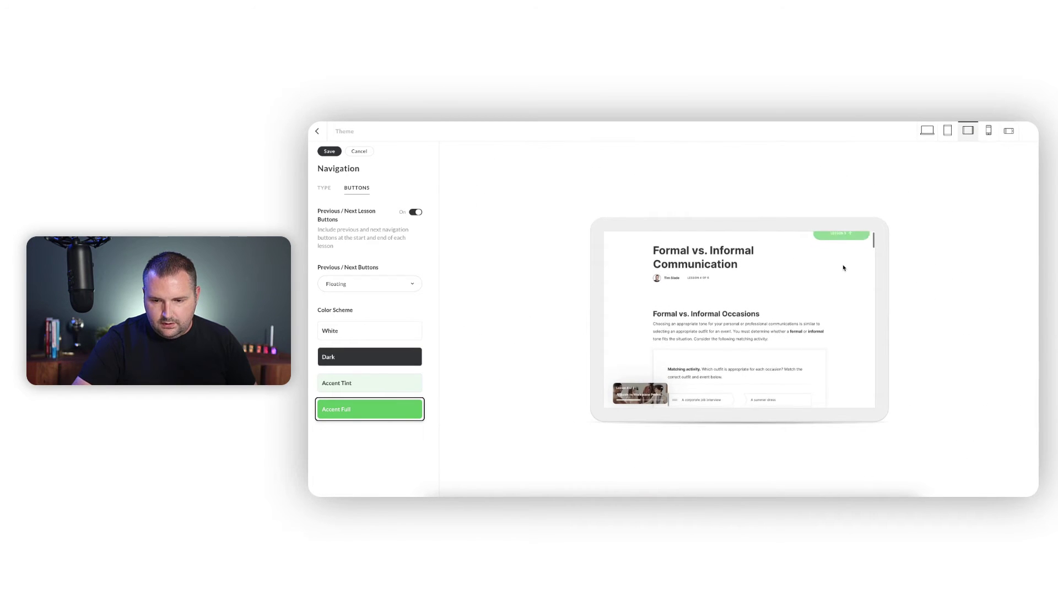
pyautogui.click(663, 389)
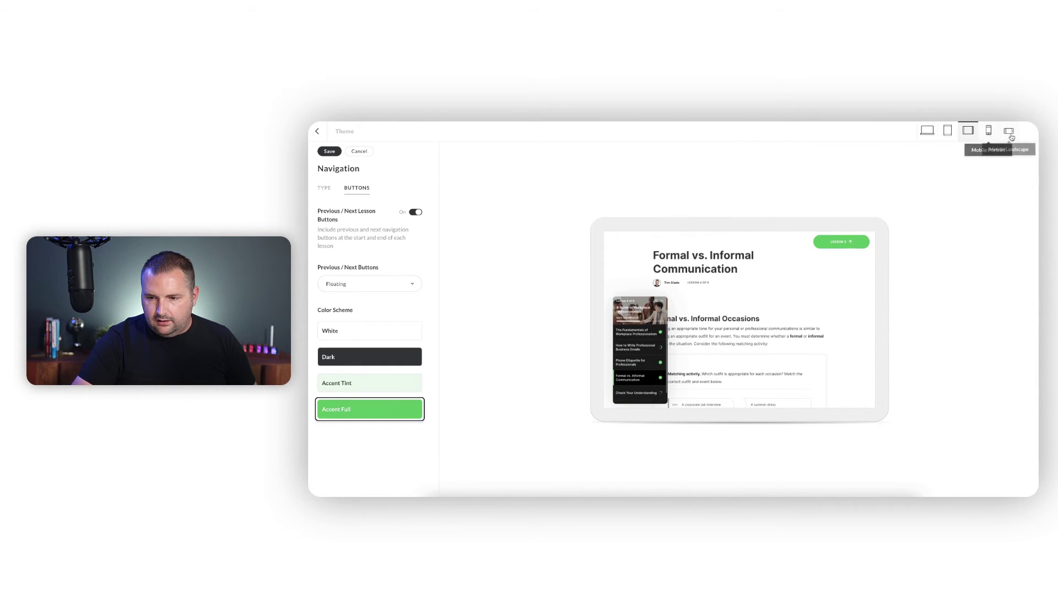
pyautogui.click(990, 131)
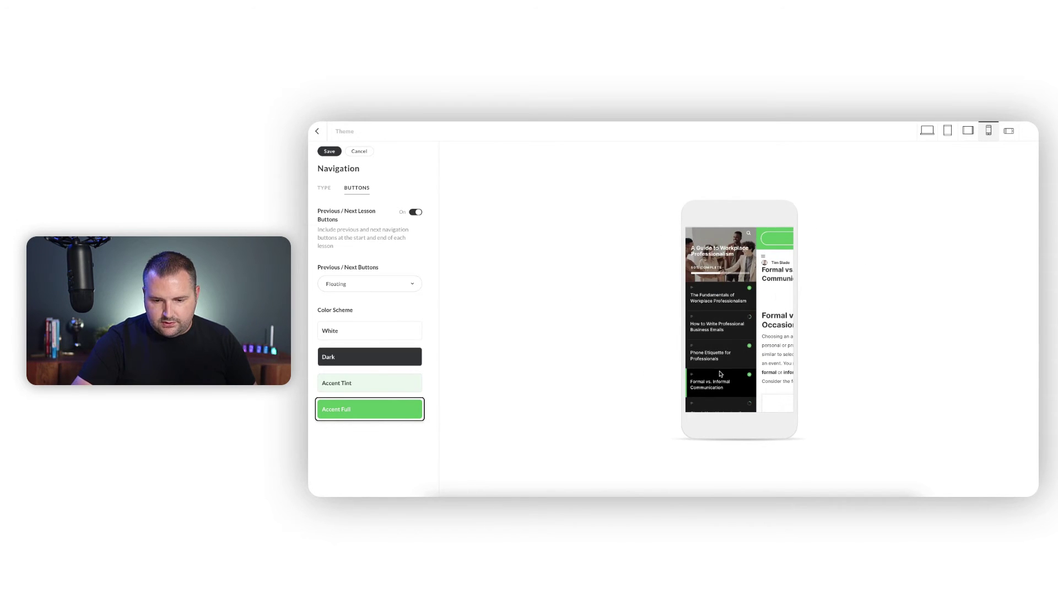
pyautogui.click(764, 341)
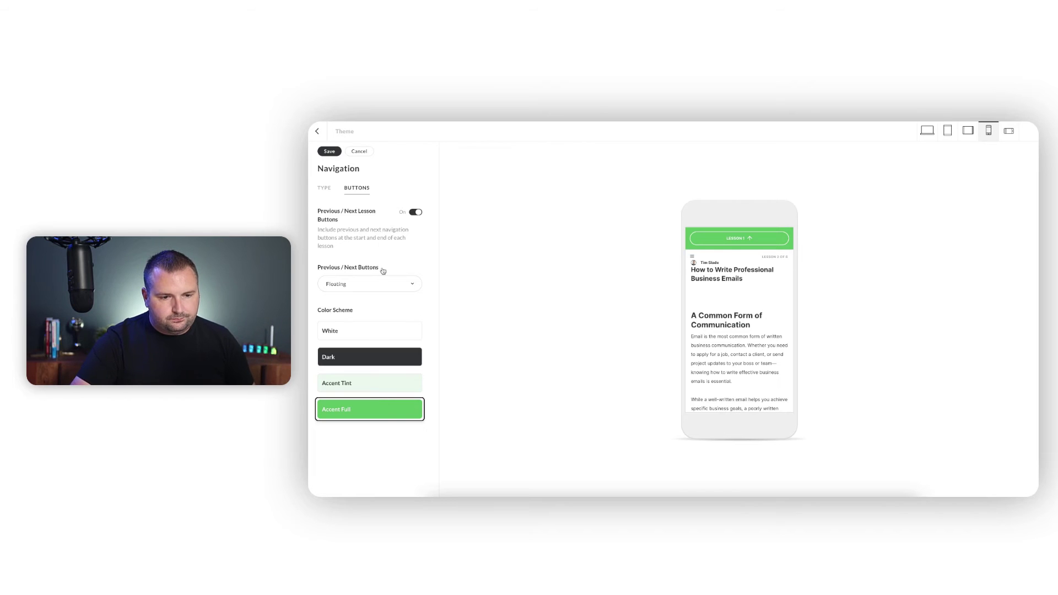
pyautogui.click(328, 156)
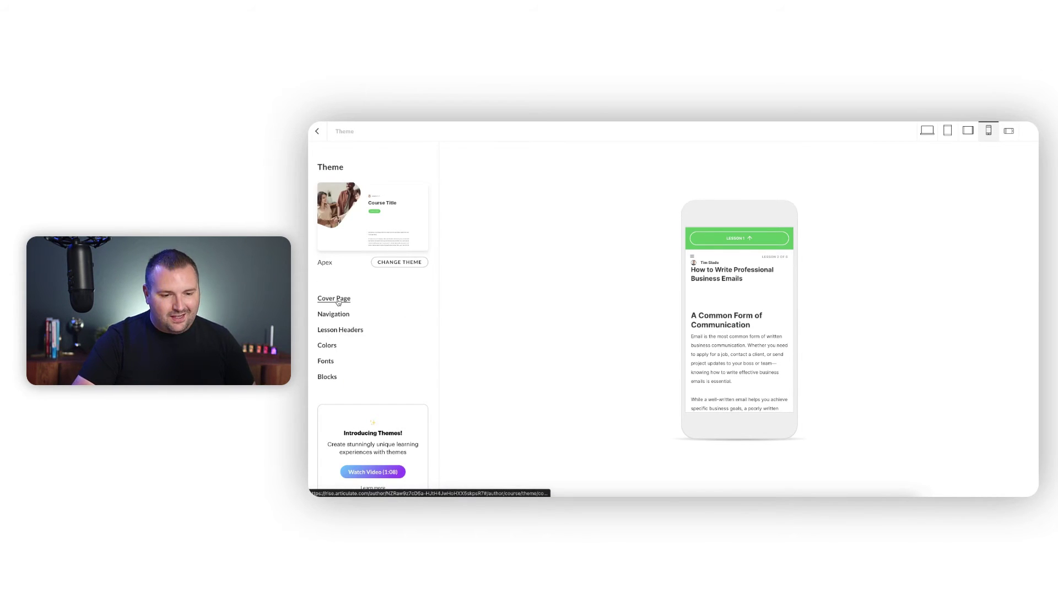
# - Open the lesson header settings in the desktop preview and compare the Gray, Accent tint and Accent full styles
pyautogui.click(331, 331)
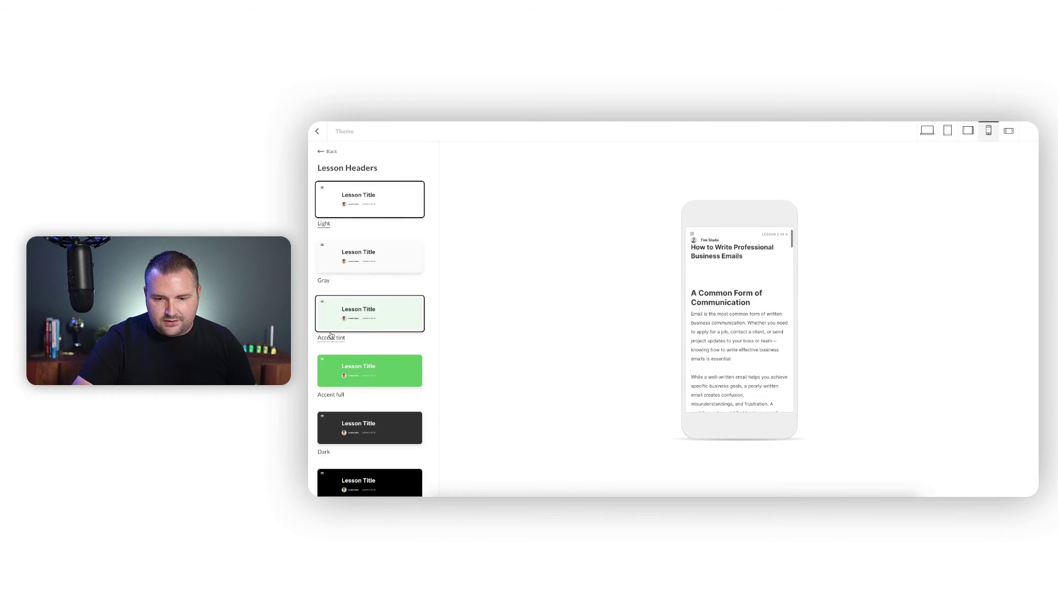
pyautogui.click(931, 125)
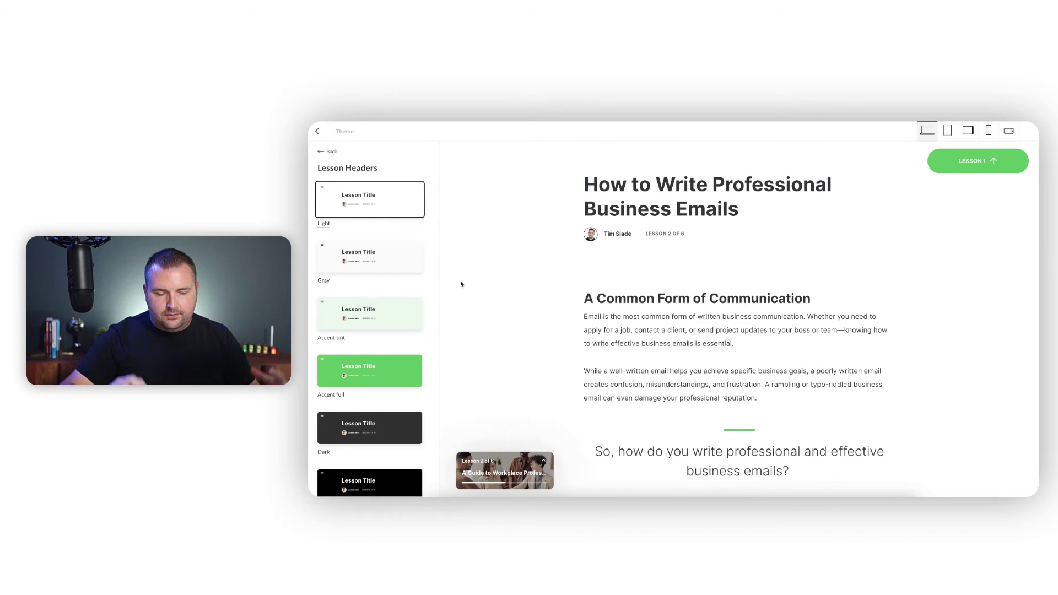
pyautogui.click(380, 260)
pyautogui.click(374, 312)
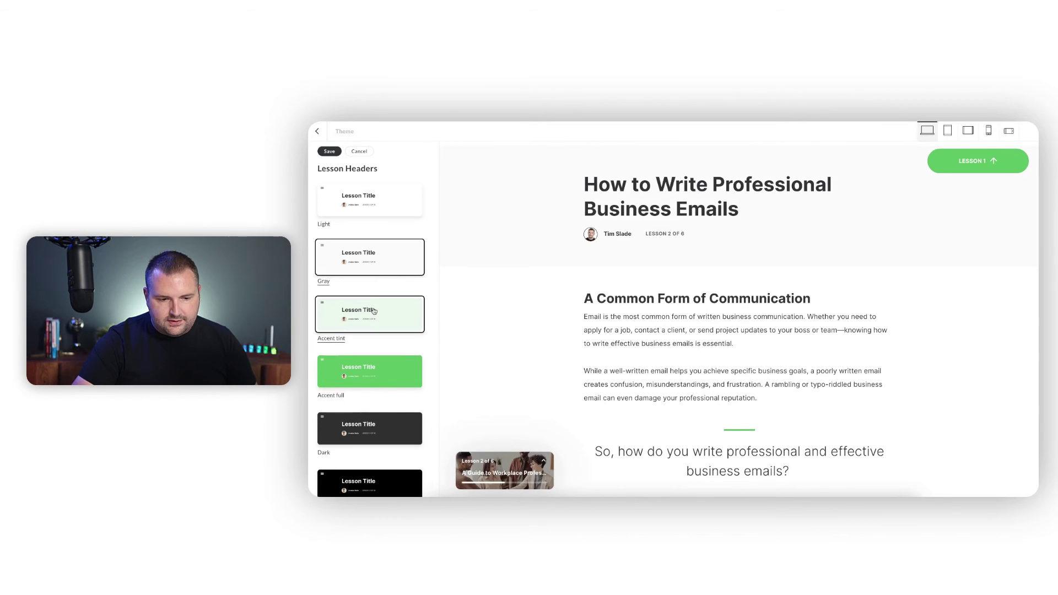
pyautogui.click(388, 375)
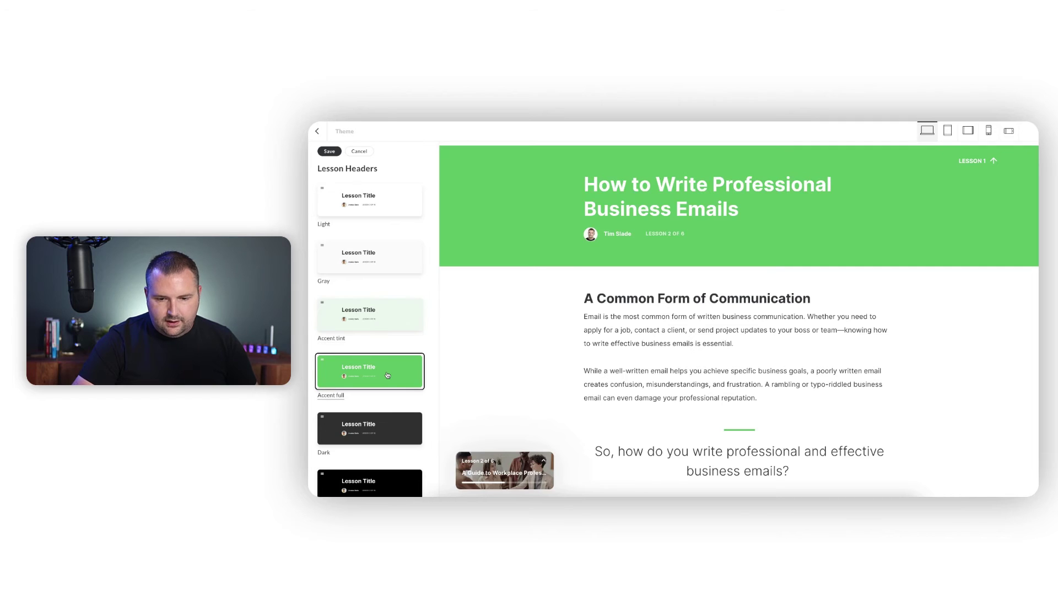
# - Set the lesson header style to Image and save it with the default photo
pyautogui.scroll(-5, 387, 375)
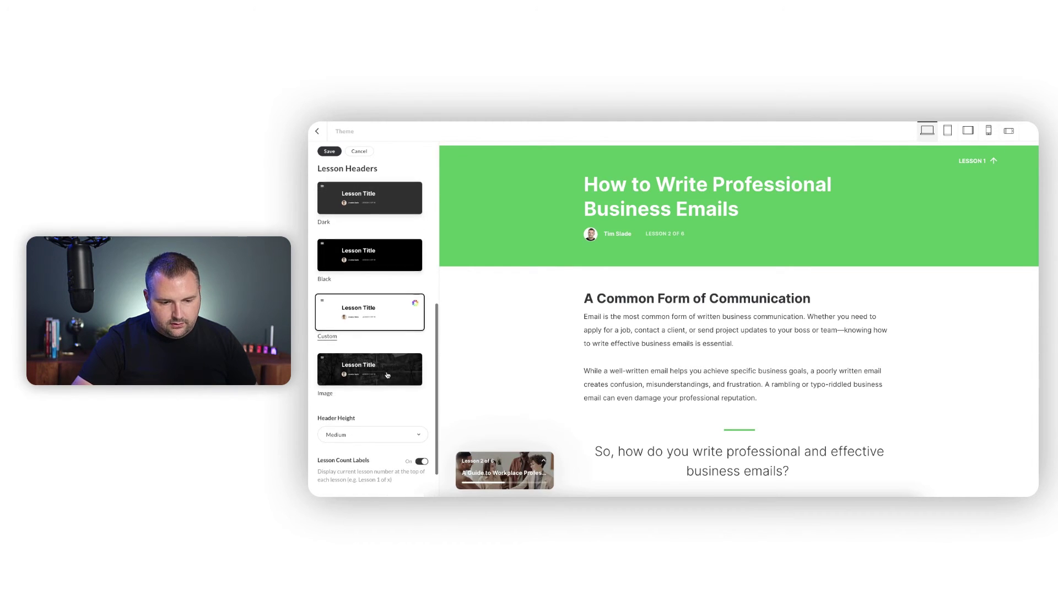
pyautogui.click(388, 369)
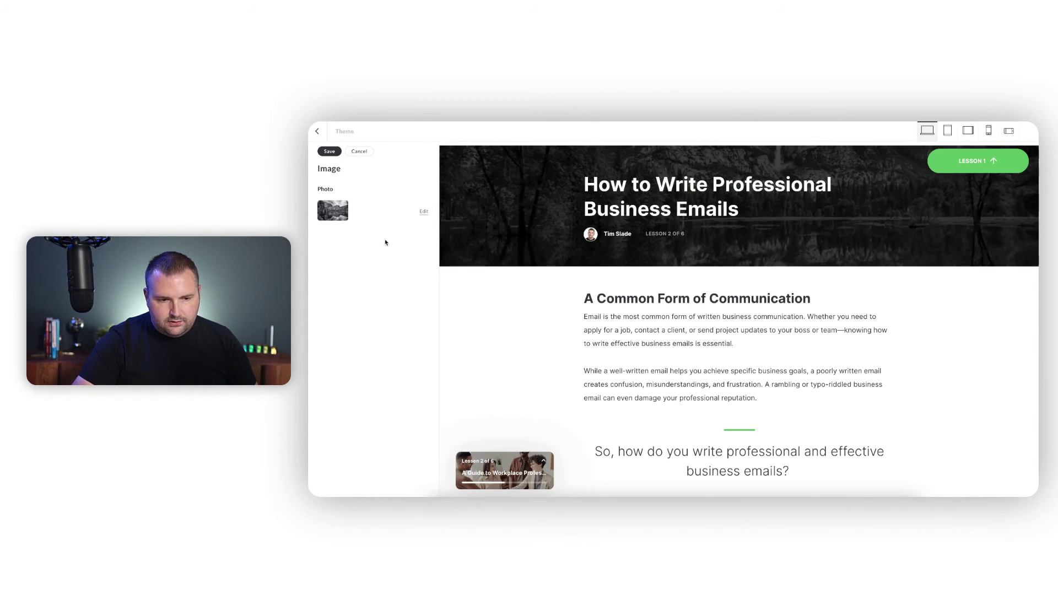
pyautogui.click(330, 151)
# - Set the custom lesson header color to dark red #932020, and try the Black and Accent tint header styles
pyautogui.scroll(-5, 375, 330)
pyautogui.click(399, 352)
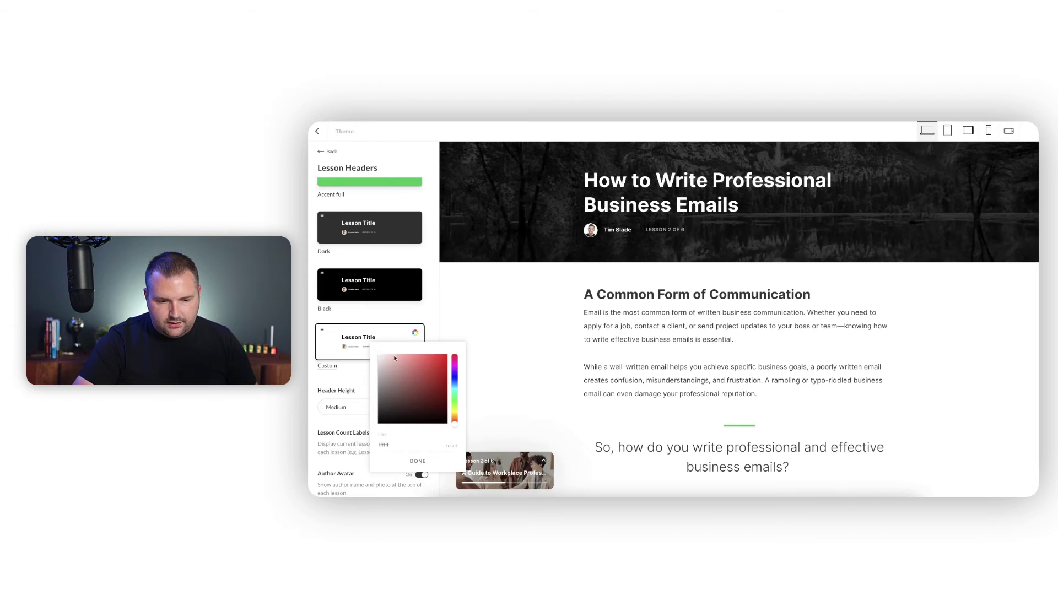
pyautogui.click(433, 385)
pyautogui.click(378, 284)
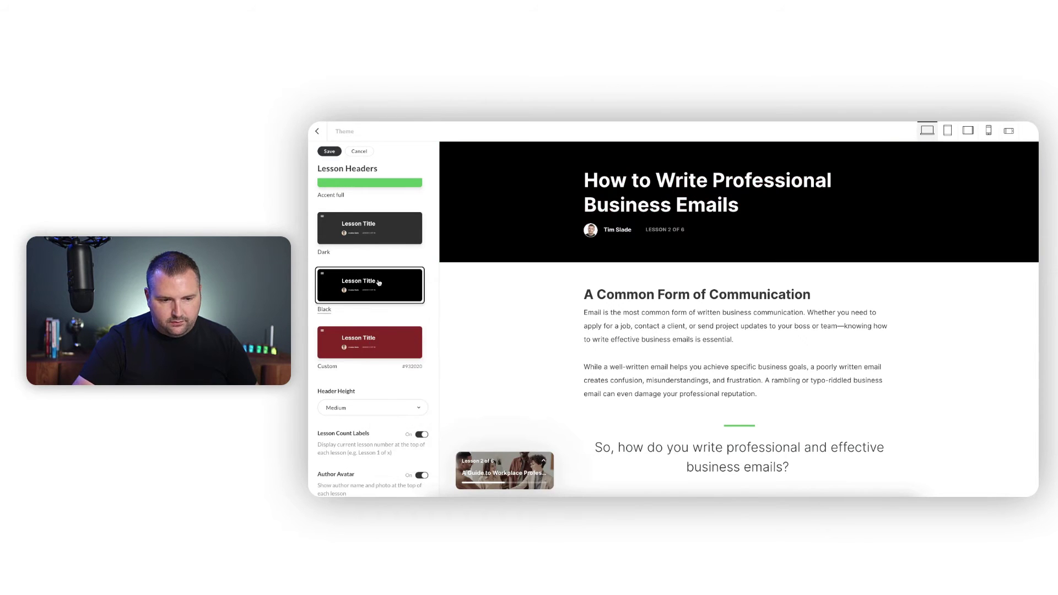
pyautogui.scroll(5, 379, 282)
pyautogui.click(394, 370)
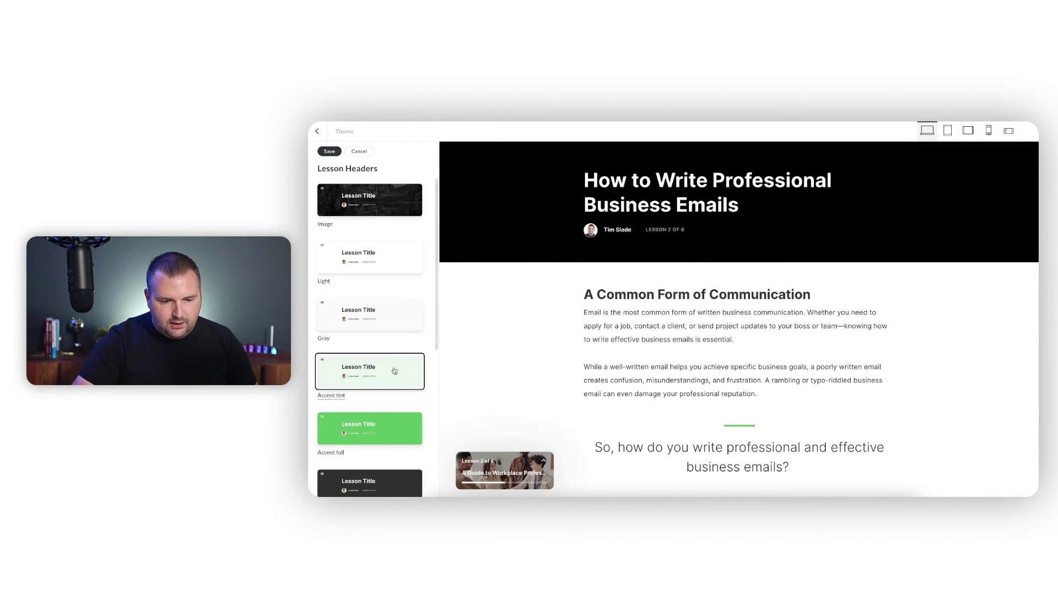
# - Compare the Small and Medium lesson header heights, and set the header height to Large
pyautogui.scroll(-5, 395, 370)
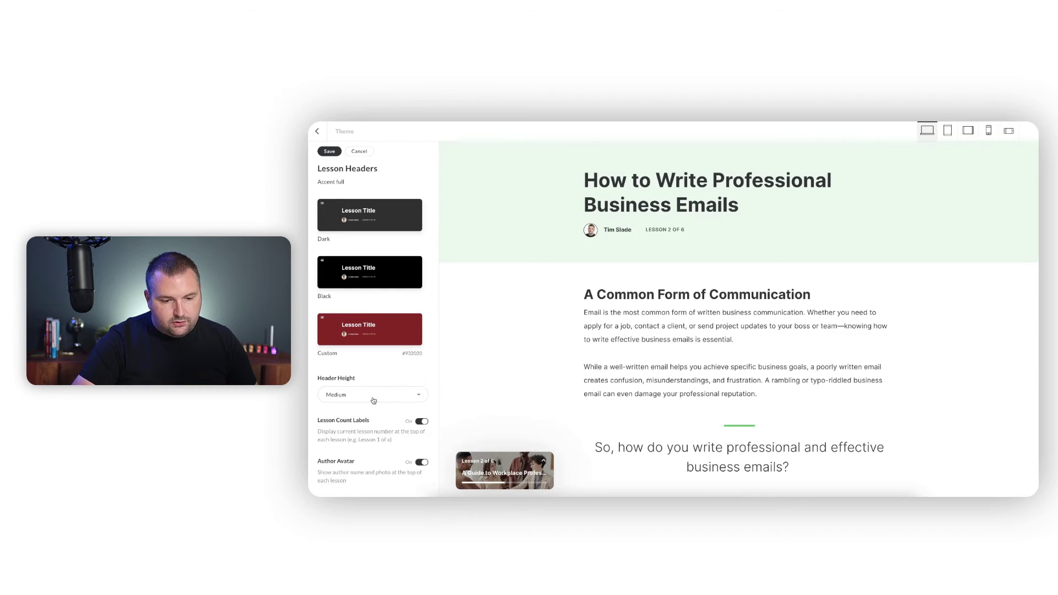
pyautogui.click(374, 395)
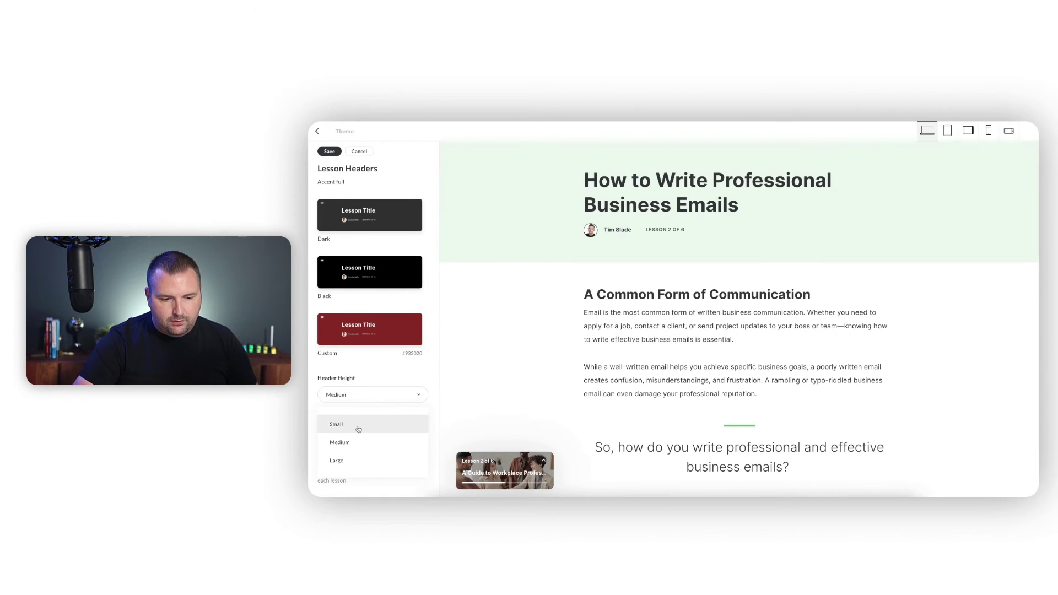
pyautogui.click(358, 427)
pyautogui.click(379, 398)
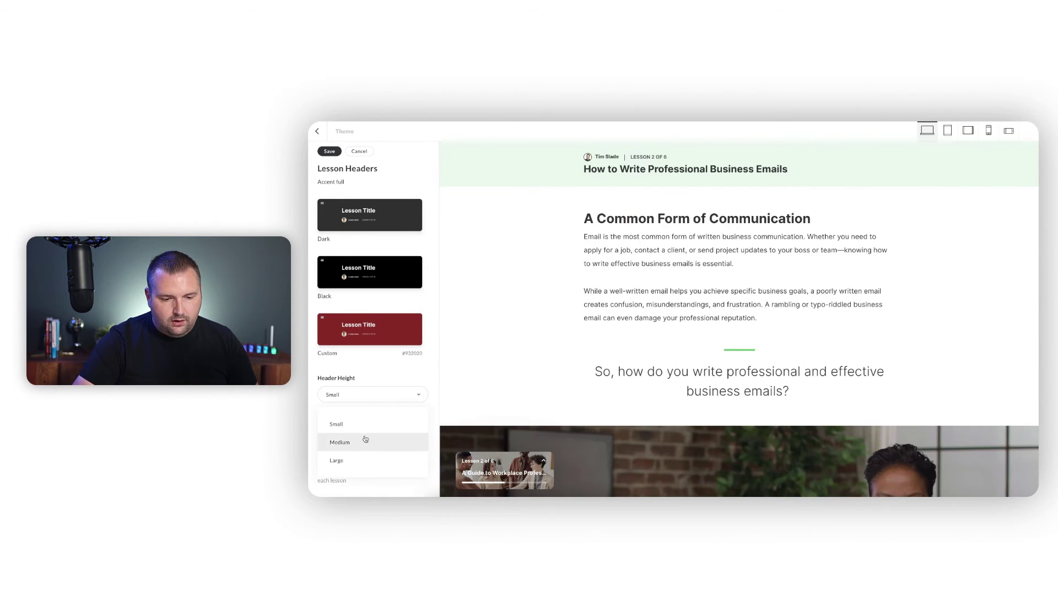
pyautogui.click(364, 438)
pyautogui.click(378, 408)
pyautogui.click(350, 470)
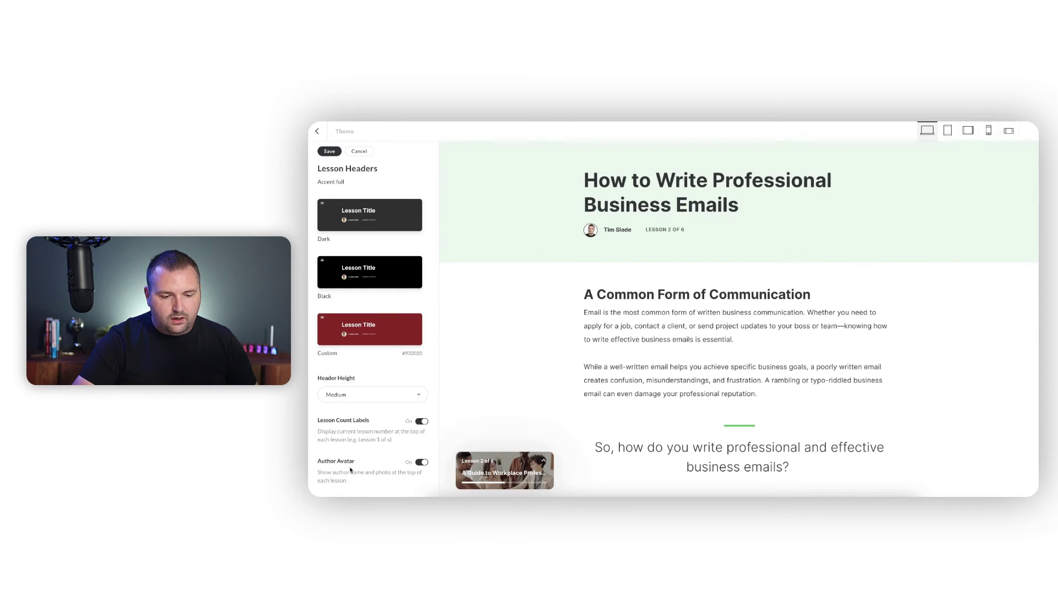
pyautogui.click(371, 396)
pyautogui.click(355, 456)
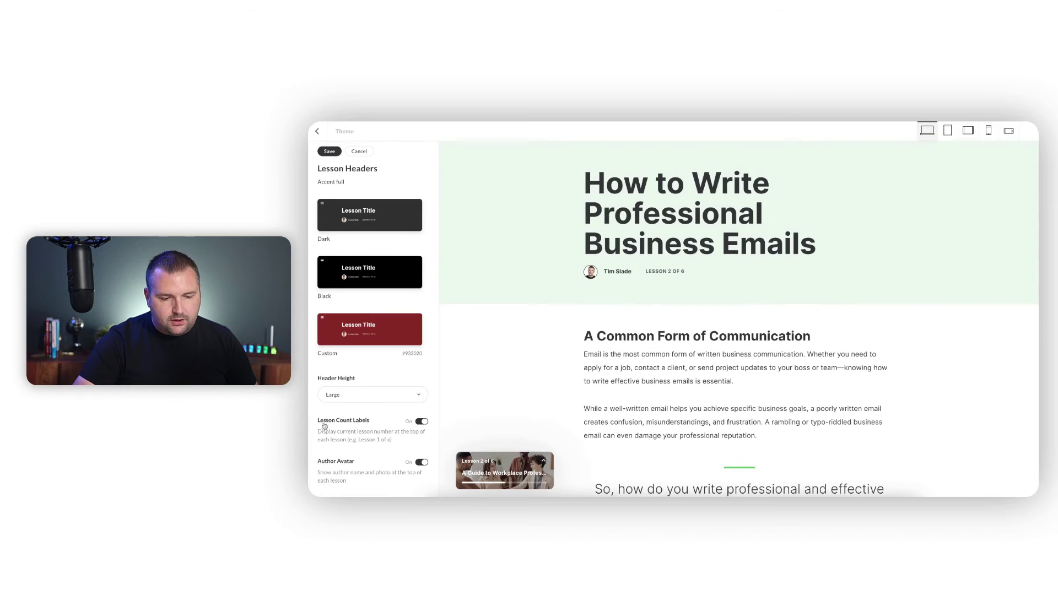
# - Toggle the lesson count labels and the author avatar off and back on to compare the header
pyautogui.click(421, 421)
pyautogui.click(421, 421)
pyautogui.click(419, 463)
pyautogui.click(419, 463)
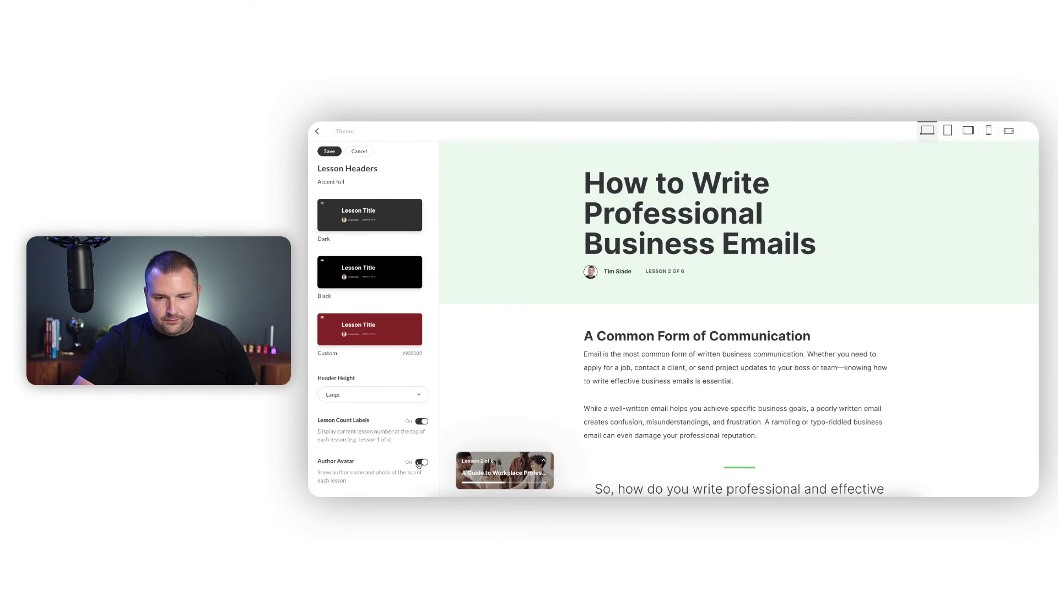
# - Switch the lesson header style back to Image
pyautogui.scroll(5, 407, 381)
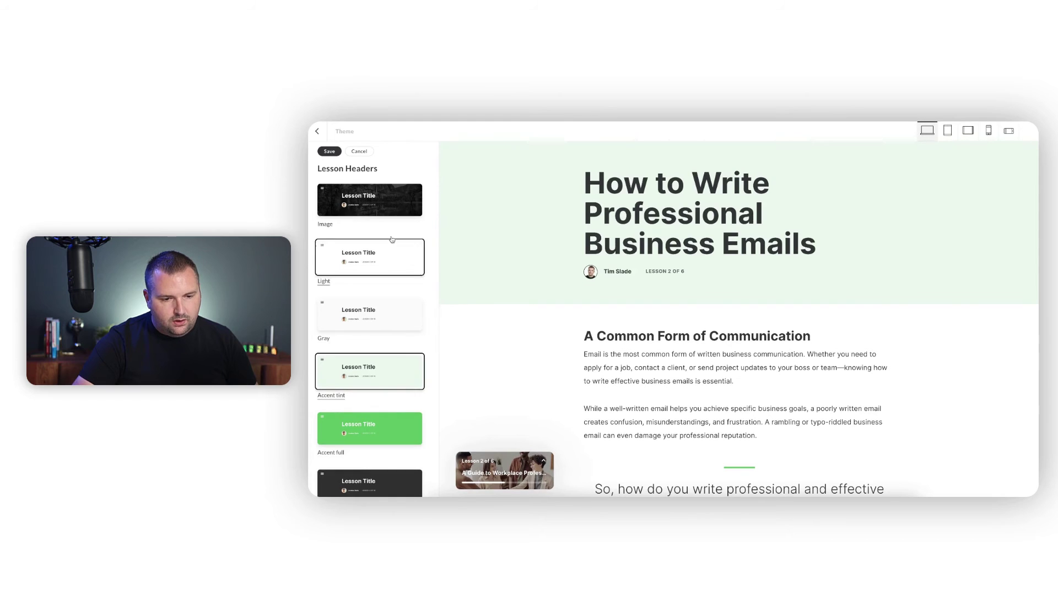
pyautogui.click(394, 211)
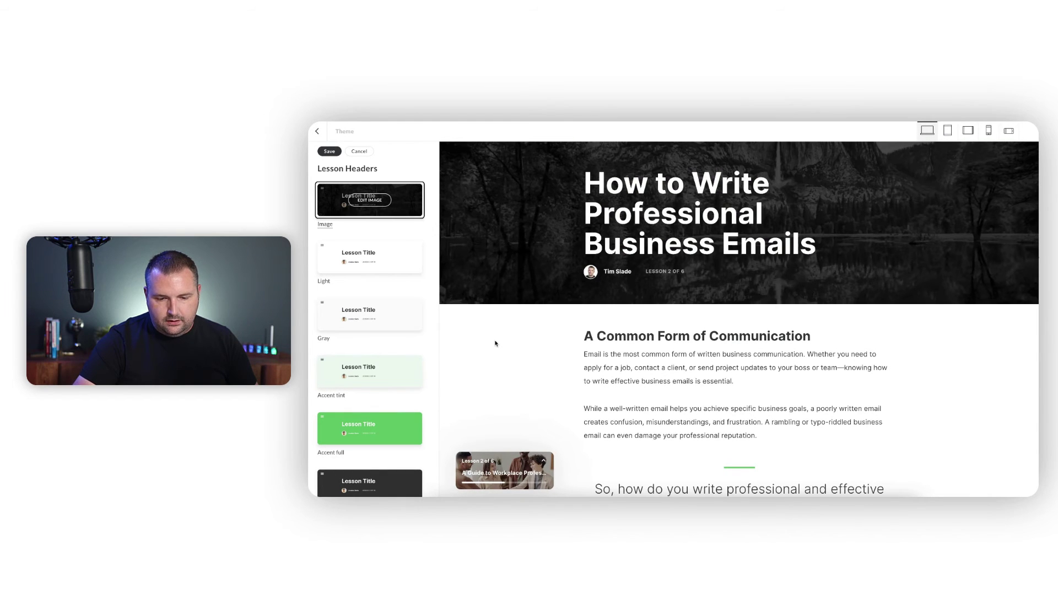
# - Save the lesson header settings and set the theme's accent color to Blueberry
pyautogui.click(333, 153)
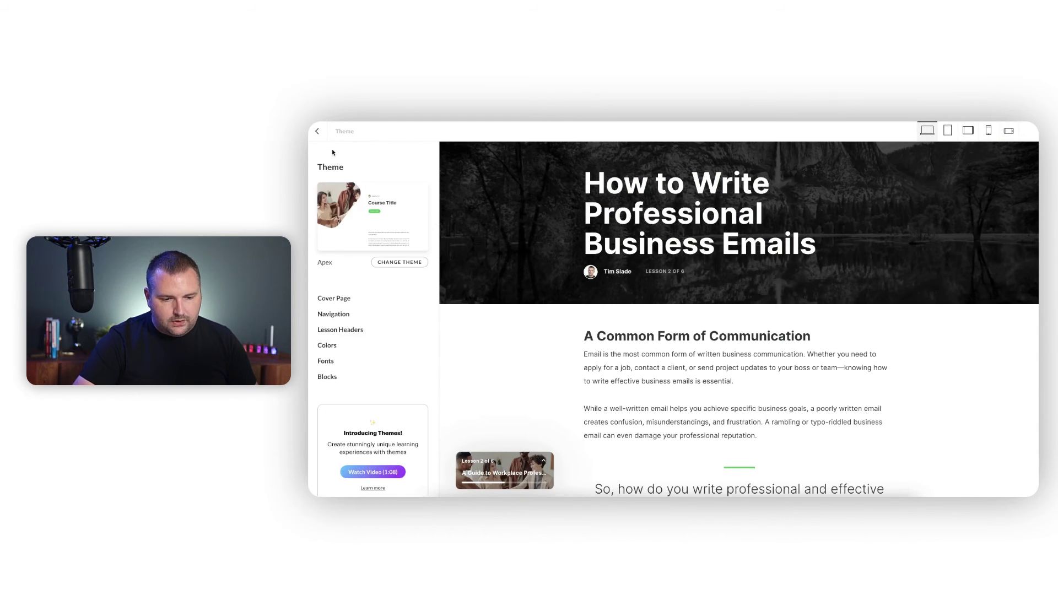
pyautogui.click(327, 346)
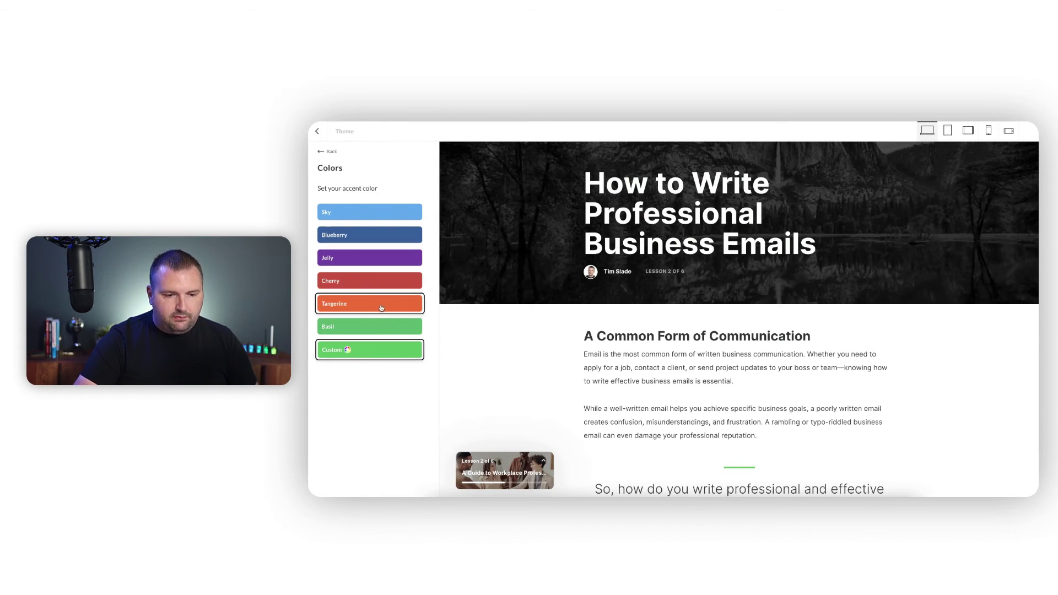
pyautogui.click(391, 234)
# - Look at the custom accent color picker, close it without choosing a color, and save the Blueberry accent
pyautogui.click(368, 352)
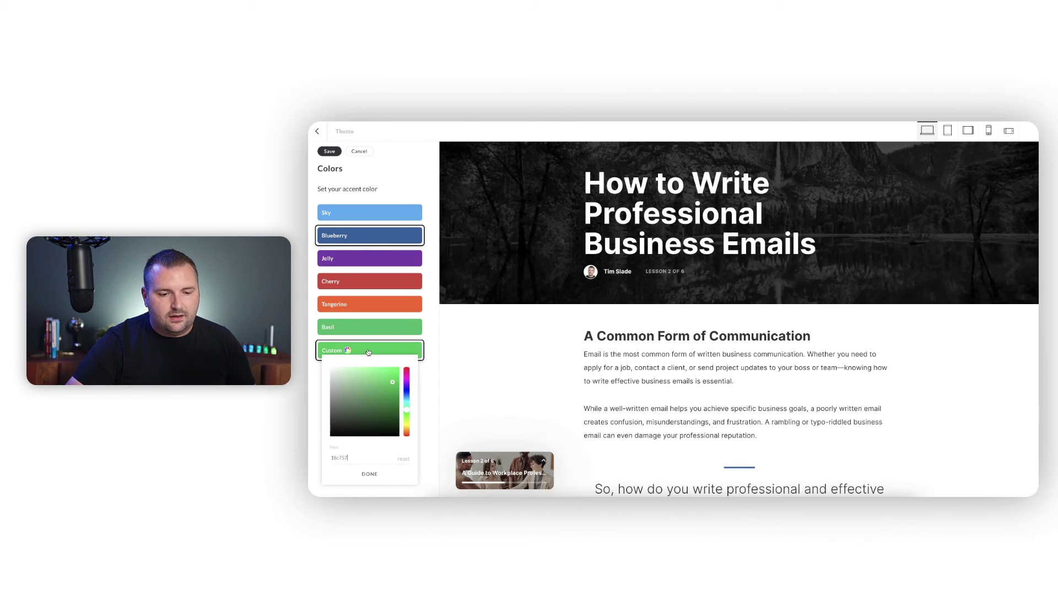
pyautogui.click(368, 352)
pyautogui.click(368, 352)
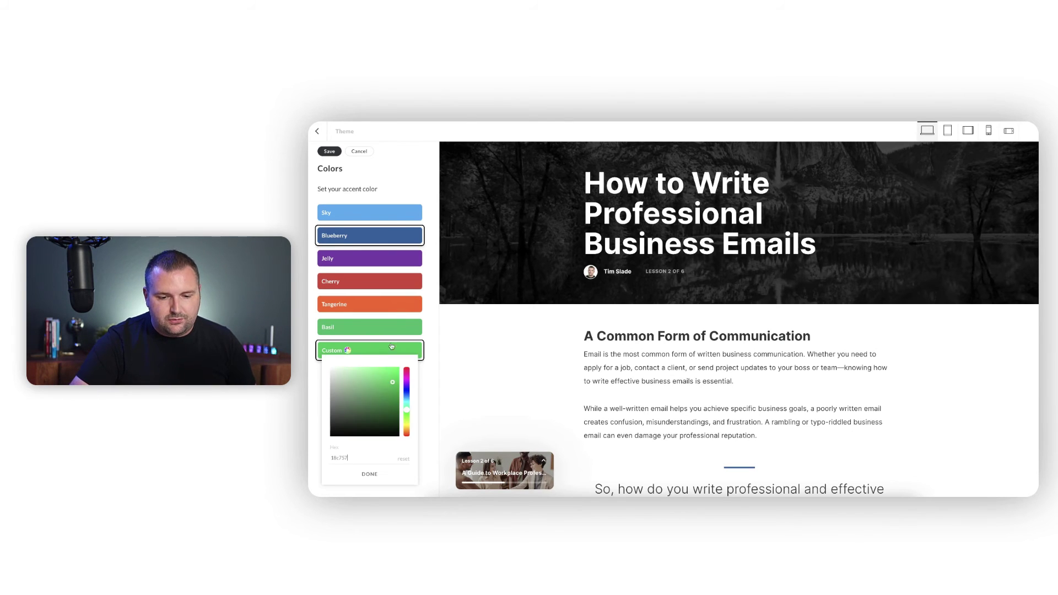
pyautogui.click(435, 364)
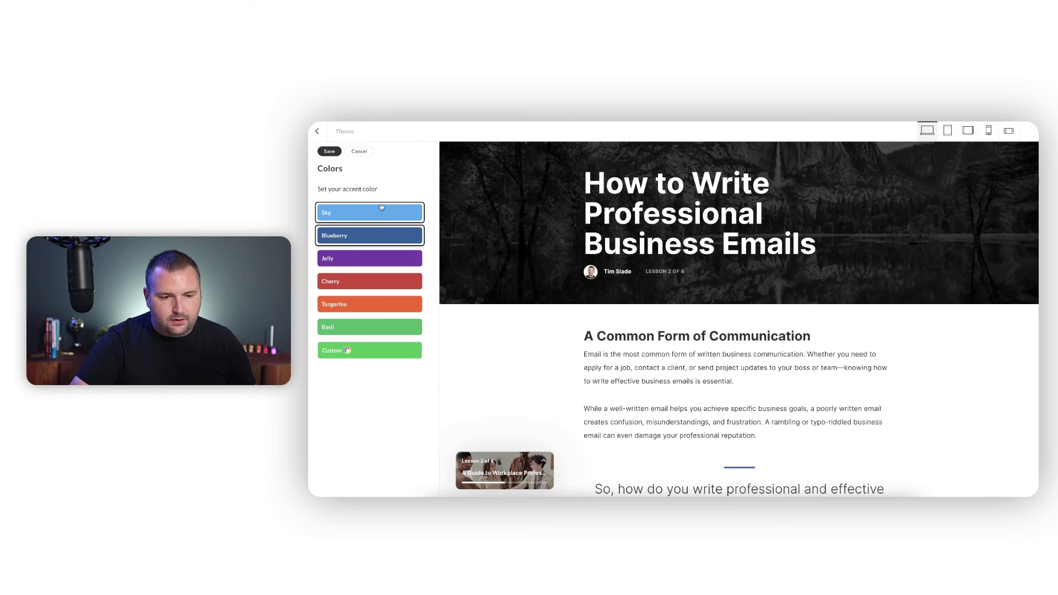
pyautogui.click(329, 152)
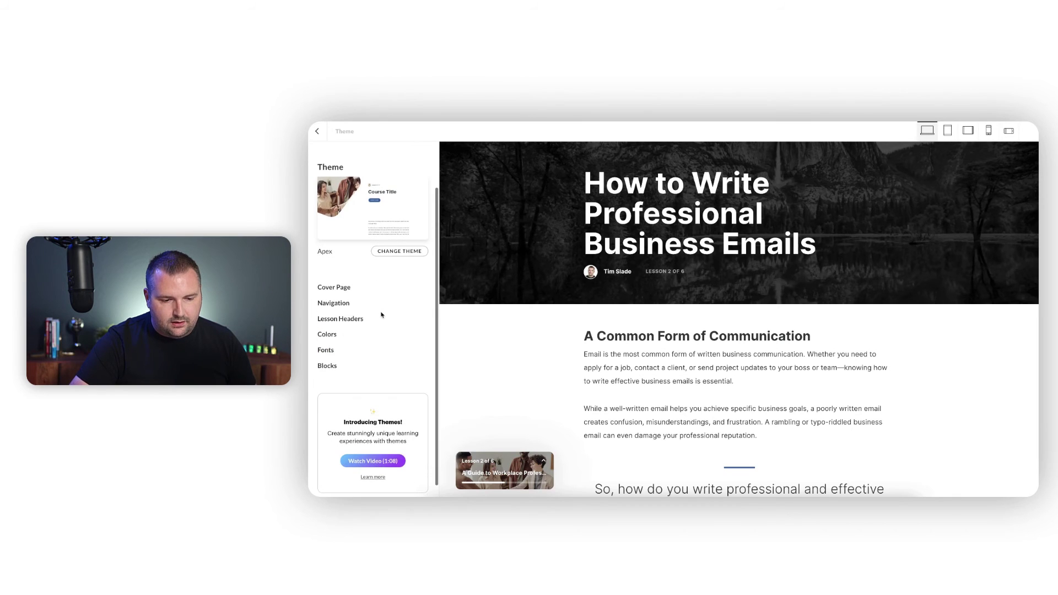
# - Try the Lustria and Be Vietnam font pairings on the lesson
pyautogui.click(324, 349)
pyautogui.scroll(-5, 372, 260)
pyautogui.click(373, 260)
pyautogui.scroll(1, 372, 255)
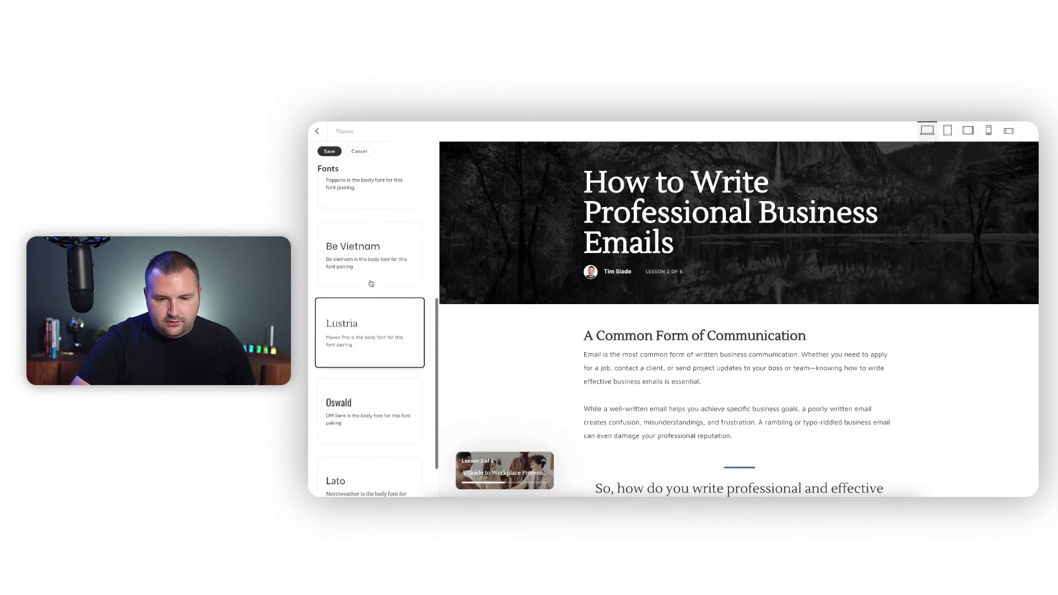
pyautogui.click(372, 248)
pyautogui.scroll(4, 372, 248)
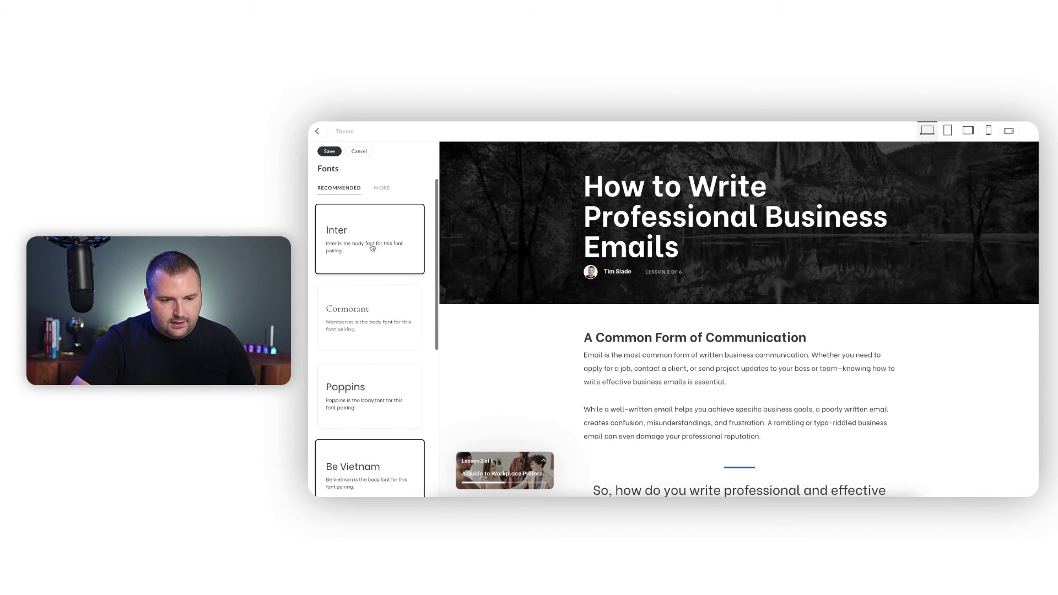
# - Check the separate heading and body font options, and save Poppins as the course's recommended font pairing
pyautogui.click(381, 189)
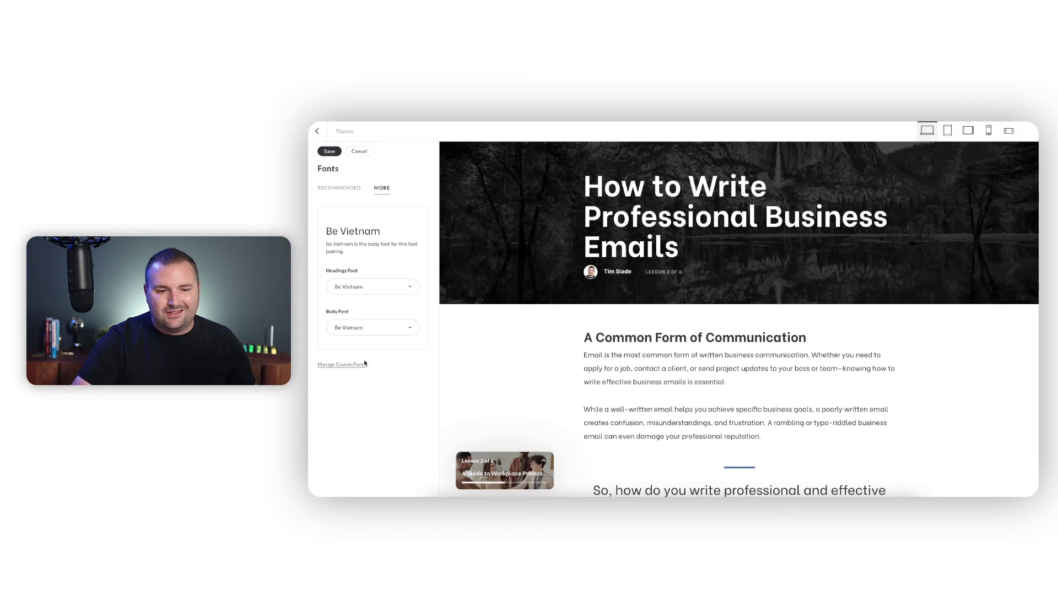
pyautogui.click(339, 188)
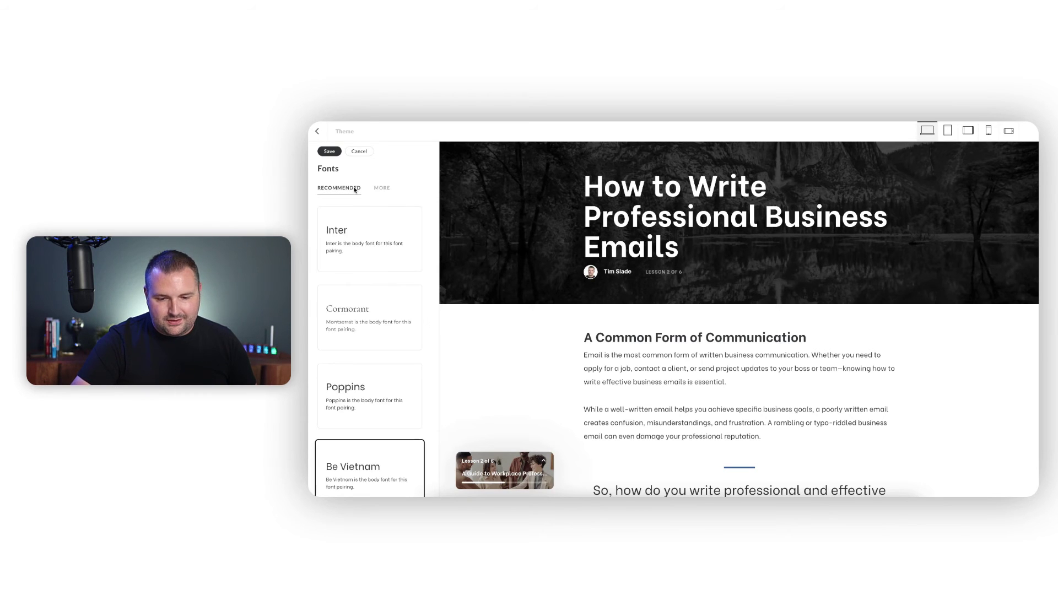
pyautogui.click(338, 412)
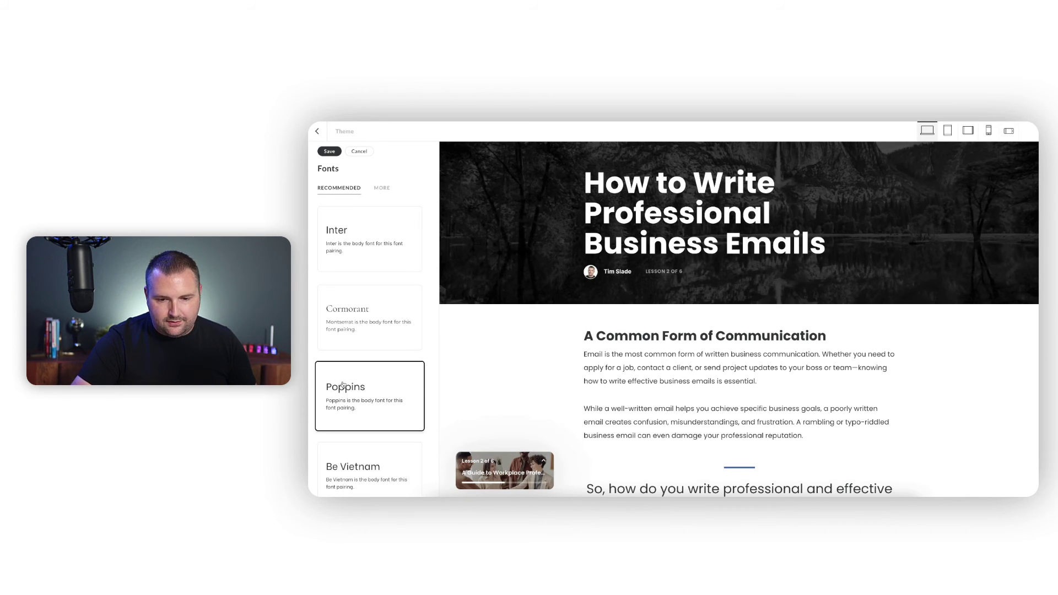
pyautogui.click(329, 152)
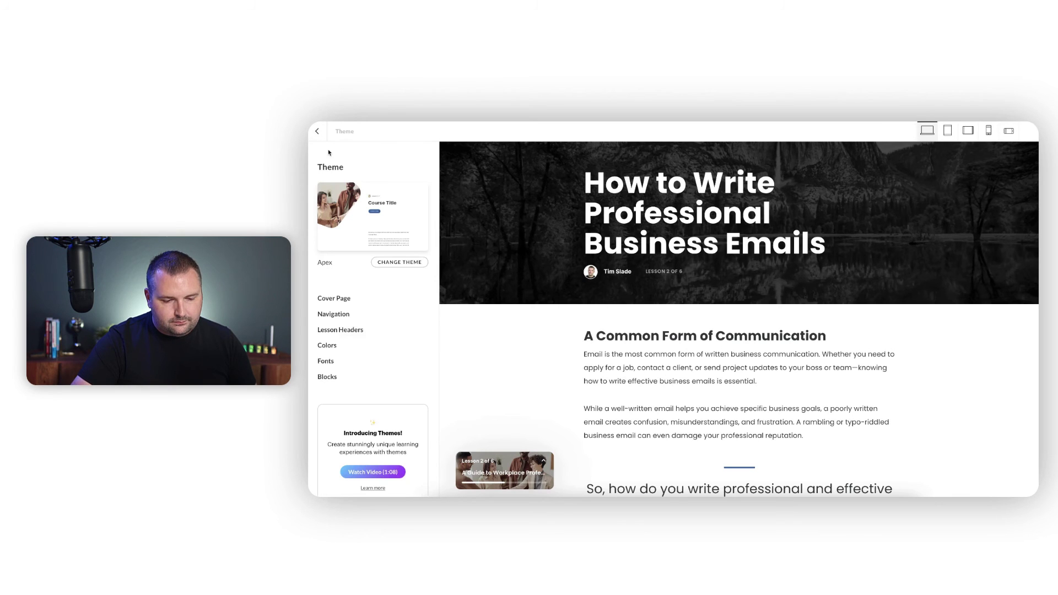
# - Review the theme's block entrance animation setting and return to the course outline
pyautogui.click(322, 377)
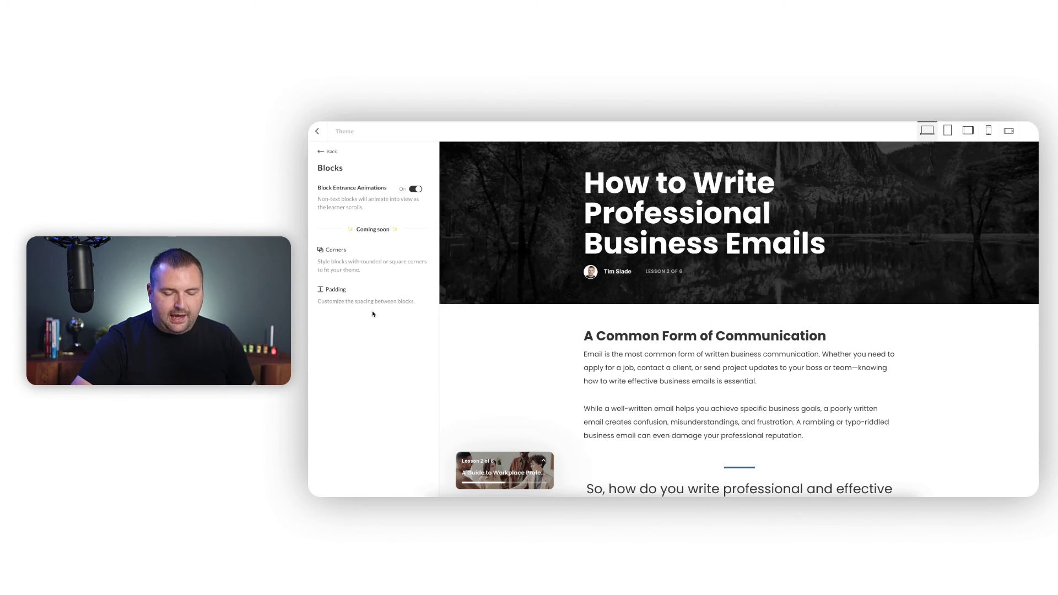
pyautogui.scroll(-5, 539, 387)
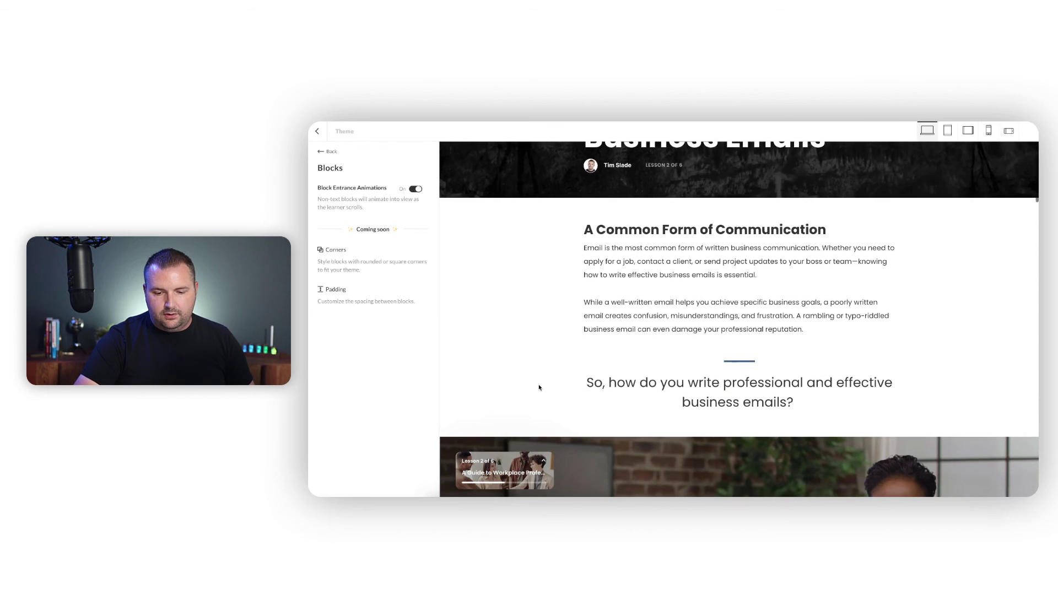
pyautogui.scroll(5, 539, 388)
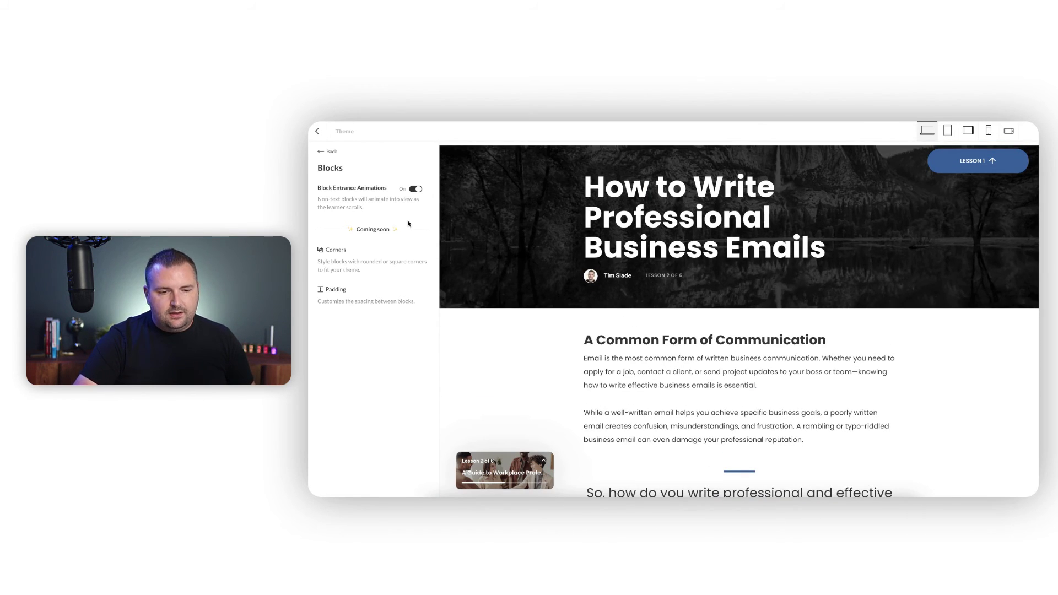
pyautogui.click(326, 151)
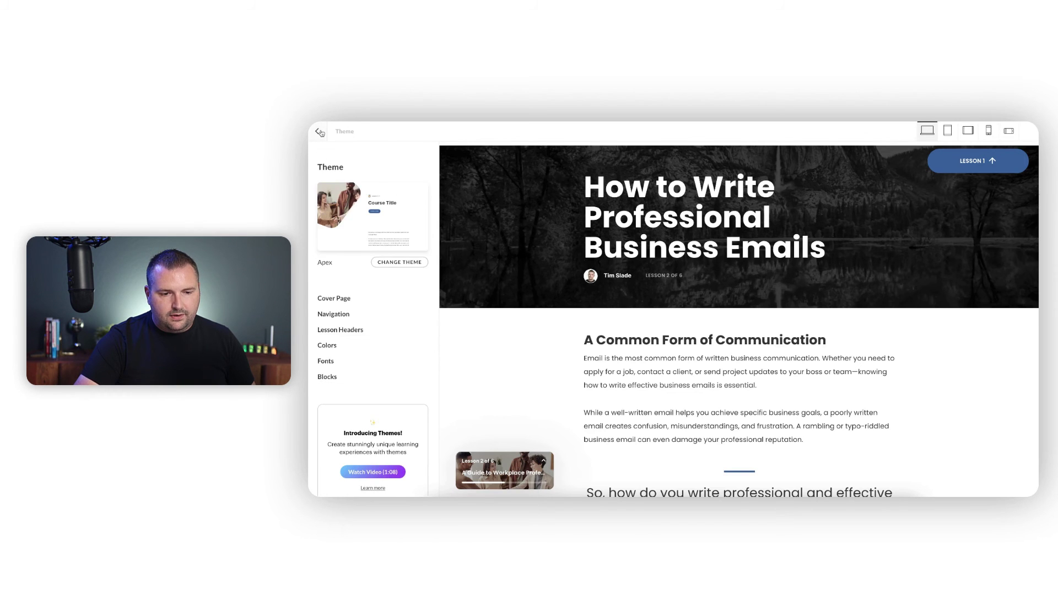
pyautogui.click(319, 131)
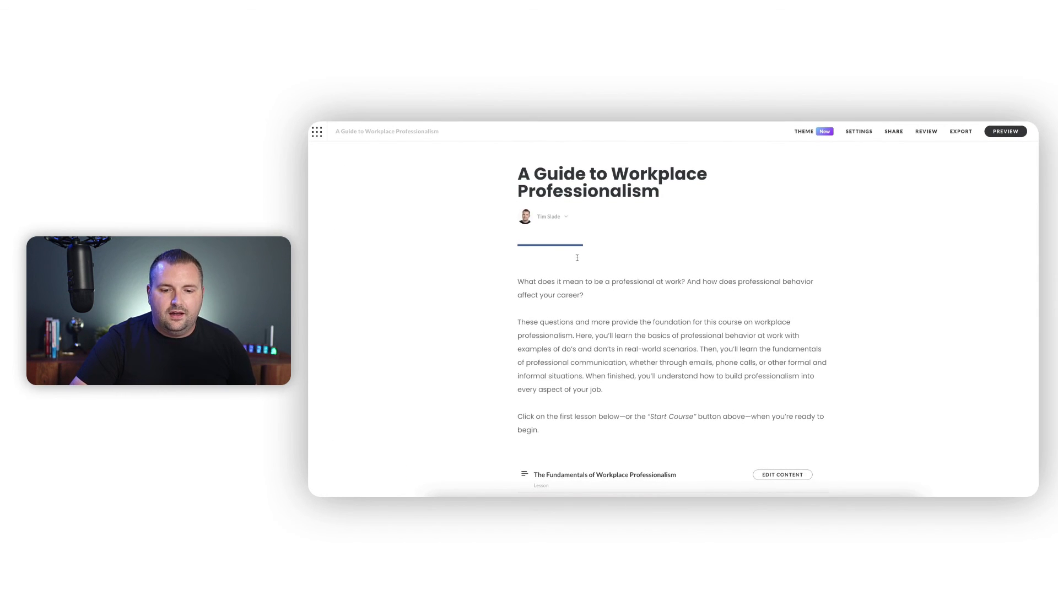
# - Preview the course from its first lesson, expanding and collapsing the floating lesson menu
pyautogui.click(1005, 134)
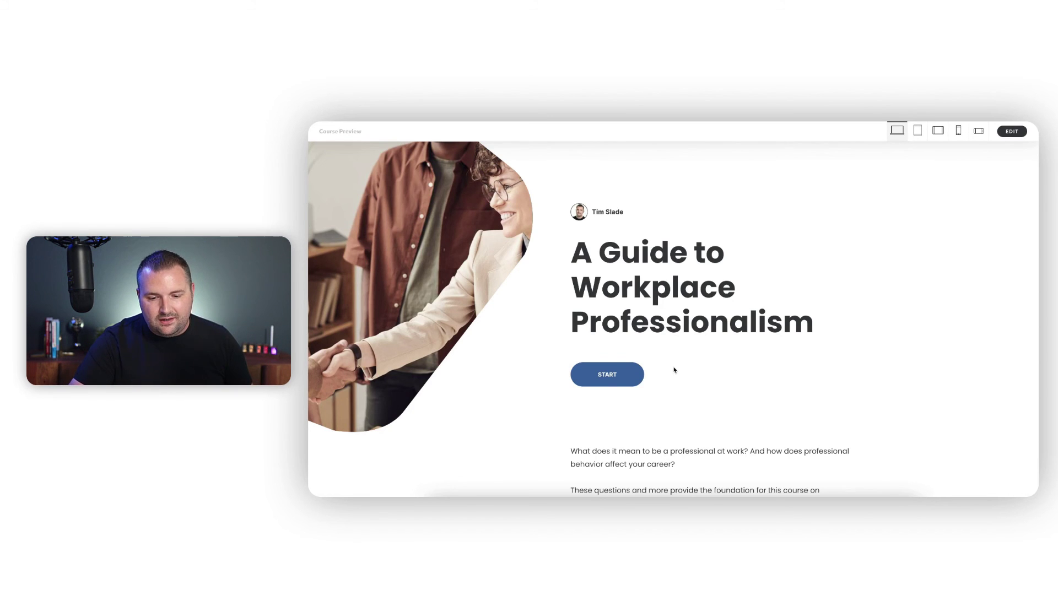
pyautogui.click(606, 378)
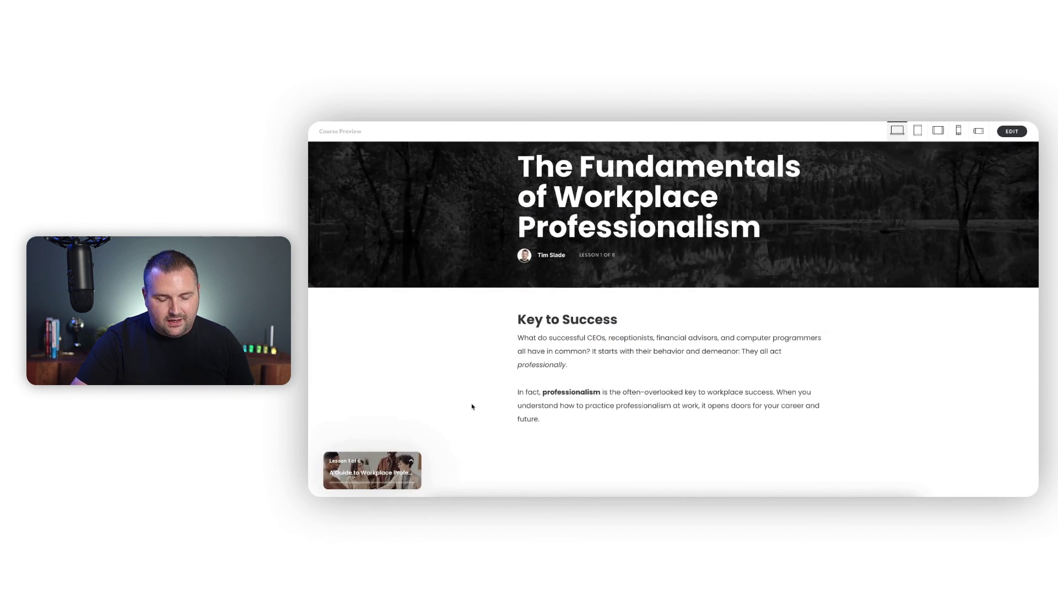
pyautogui.click(411, 460)
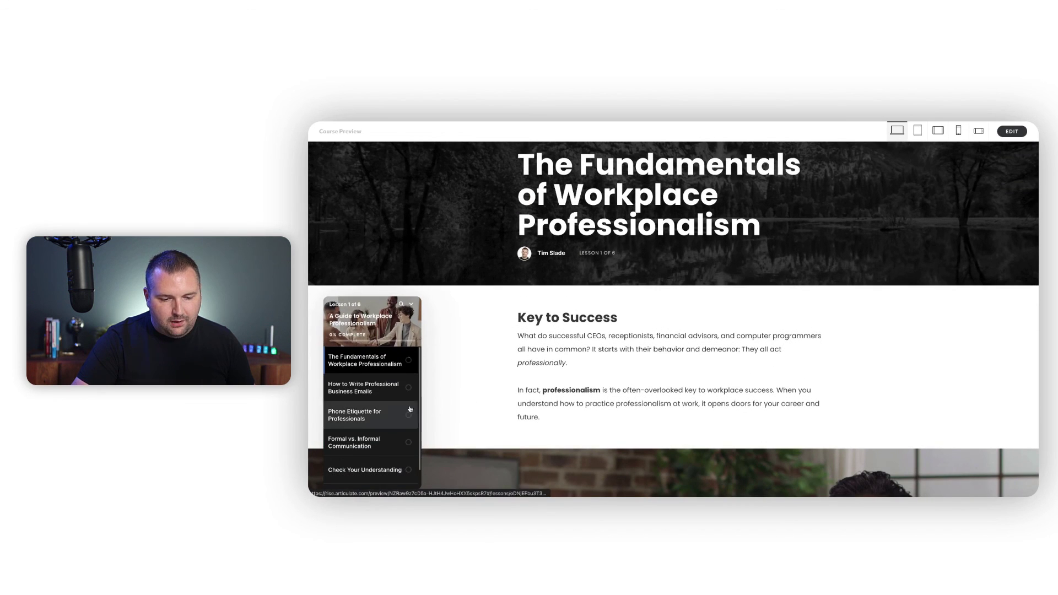
pyautogui.click(412, 303)
# - Look through the first lesson's content in the preview and return to the course's cover page
pyautogui.scroll(-3, 476, 413)
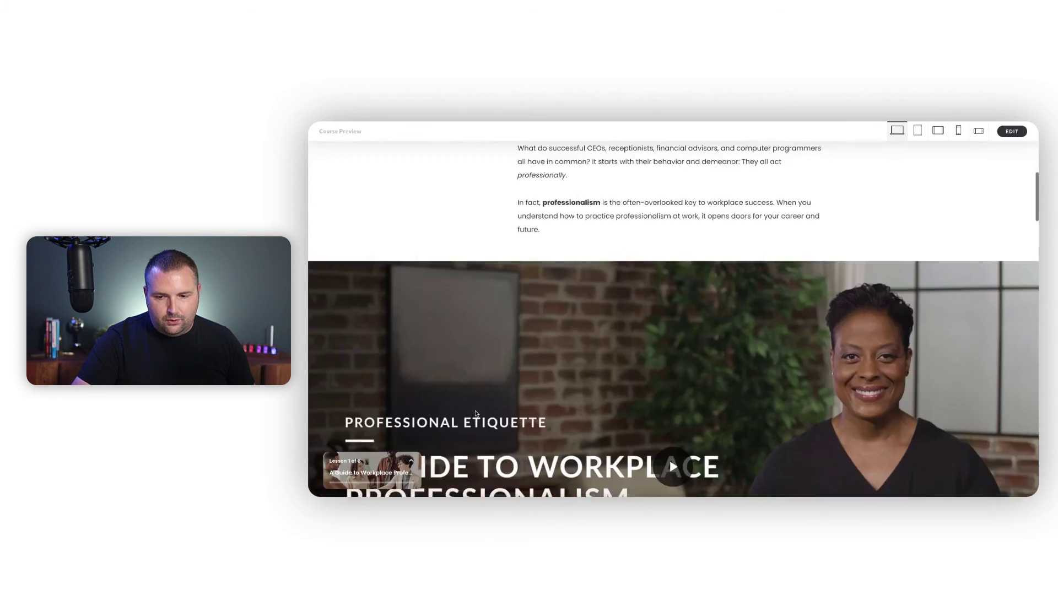
pyautogui.scroll(-5, 474, 413)
pyautogui.scroll(10, 475, 413)
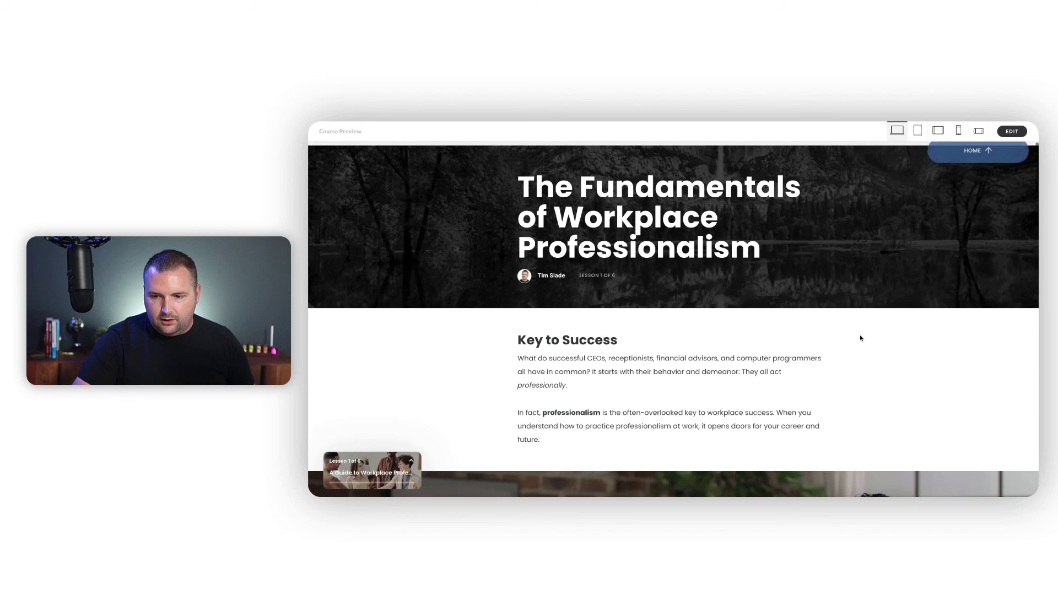
pyautogui.click(972, 161)
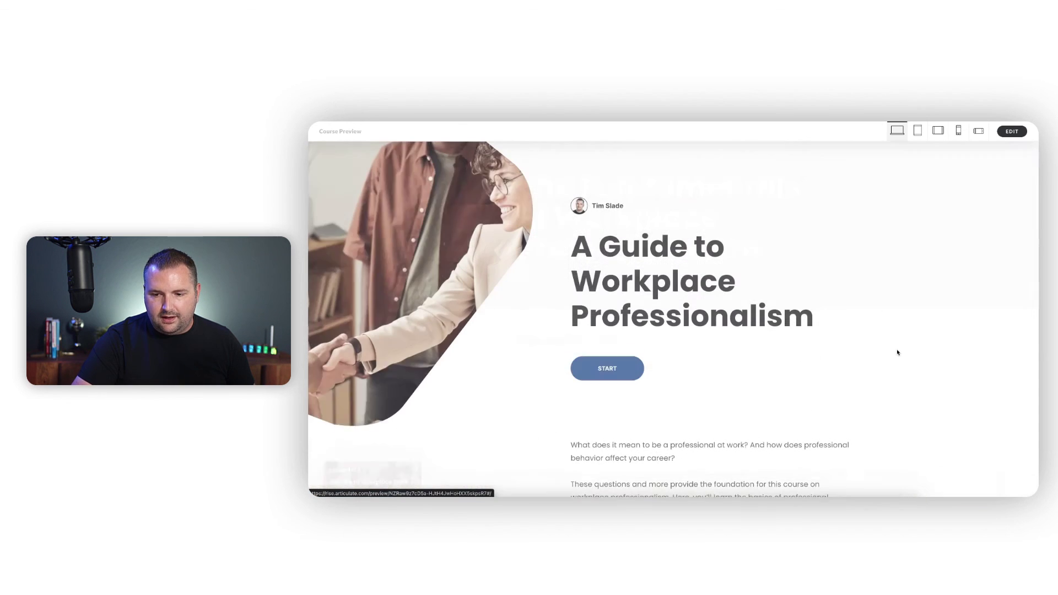